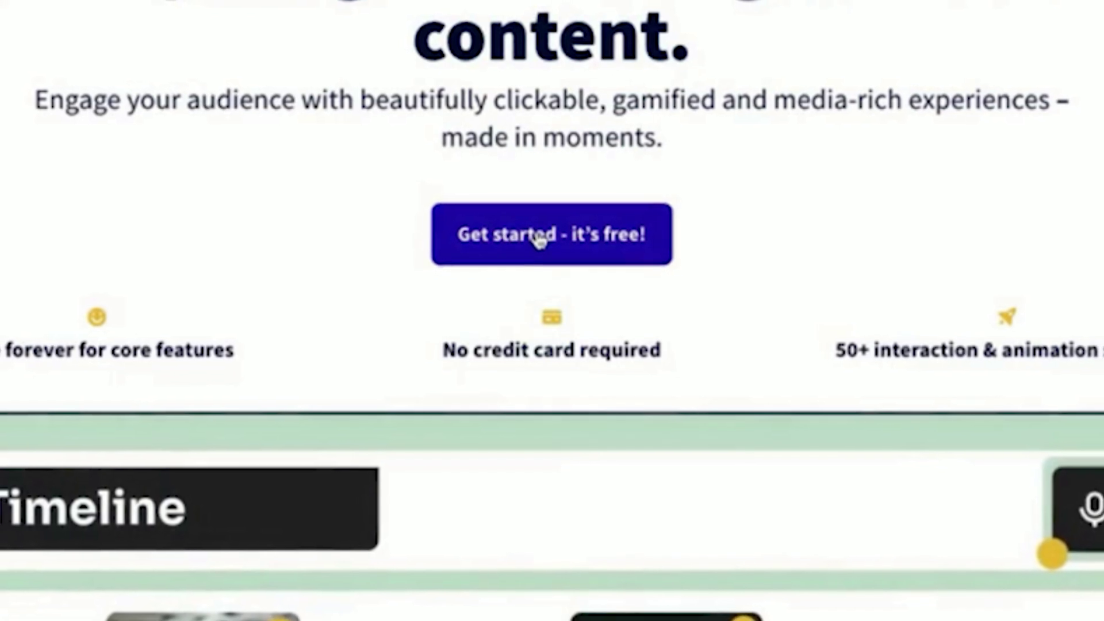
- Sign up for a free Genially account using an e-mail address
click(540, 243)
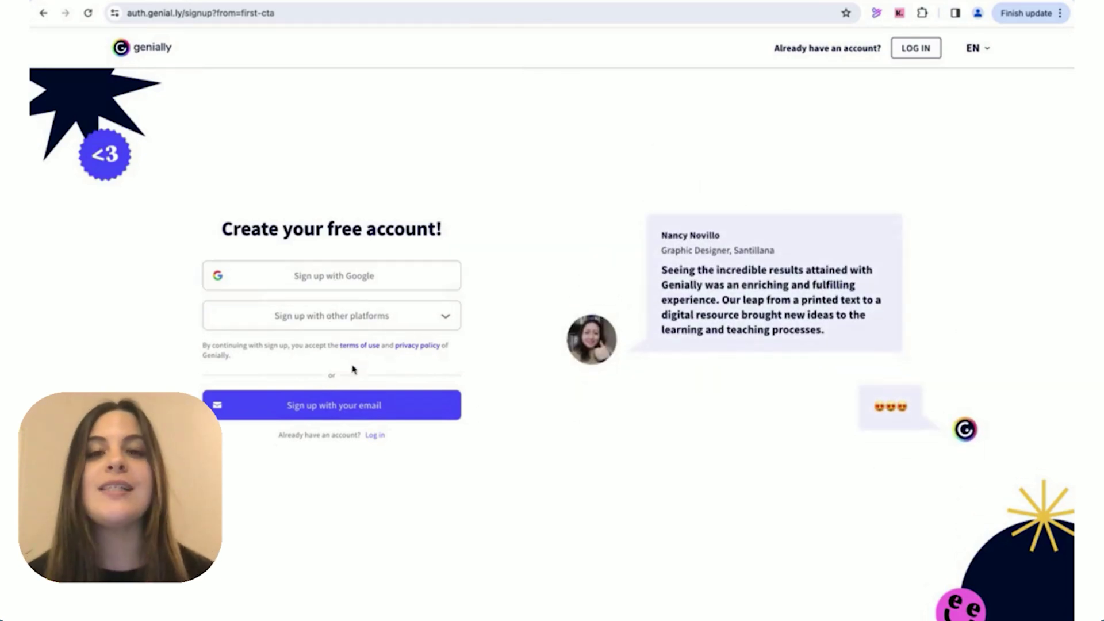
click(347, 410)
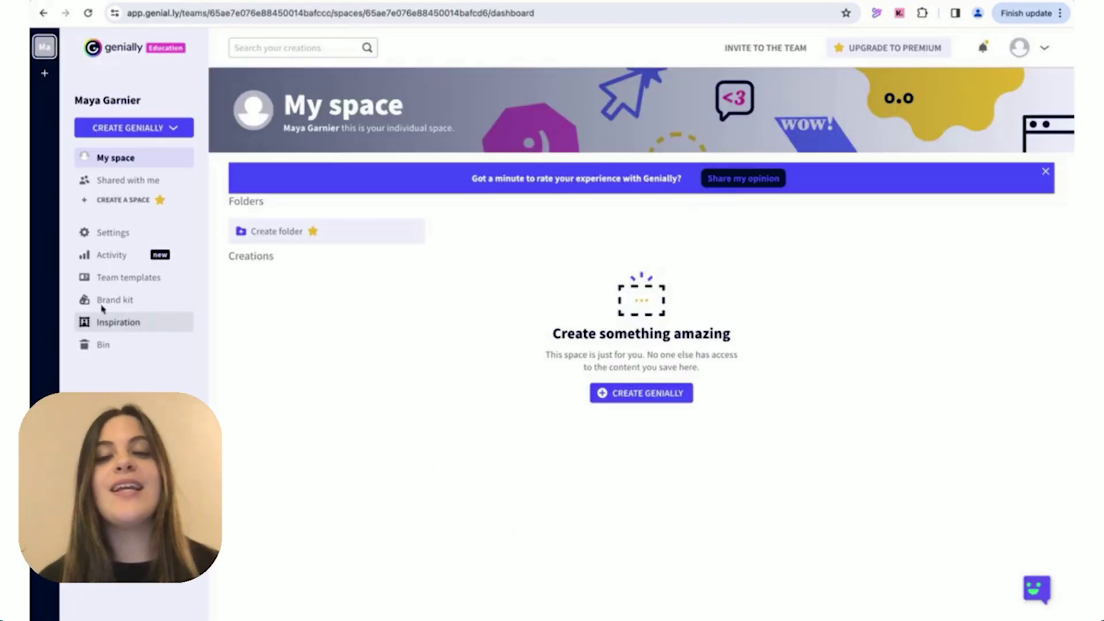
- Scroll through the community creations in the Inspiration gallery
click(109, 322)
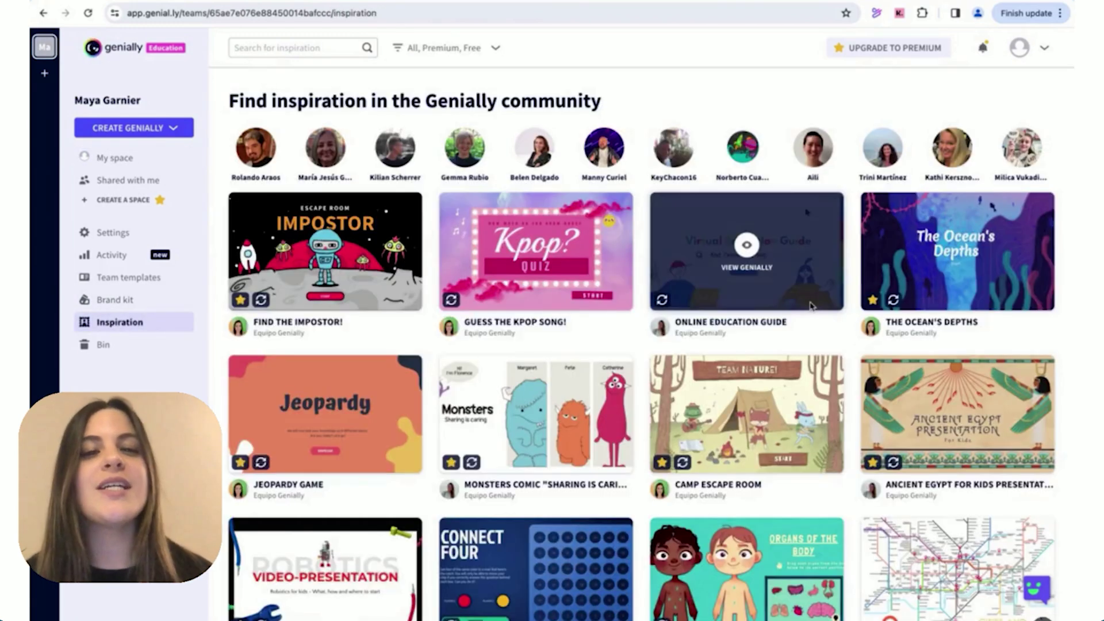
scroll(811, 306, down, 10)
scroll(811, 306, down, 10)
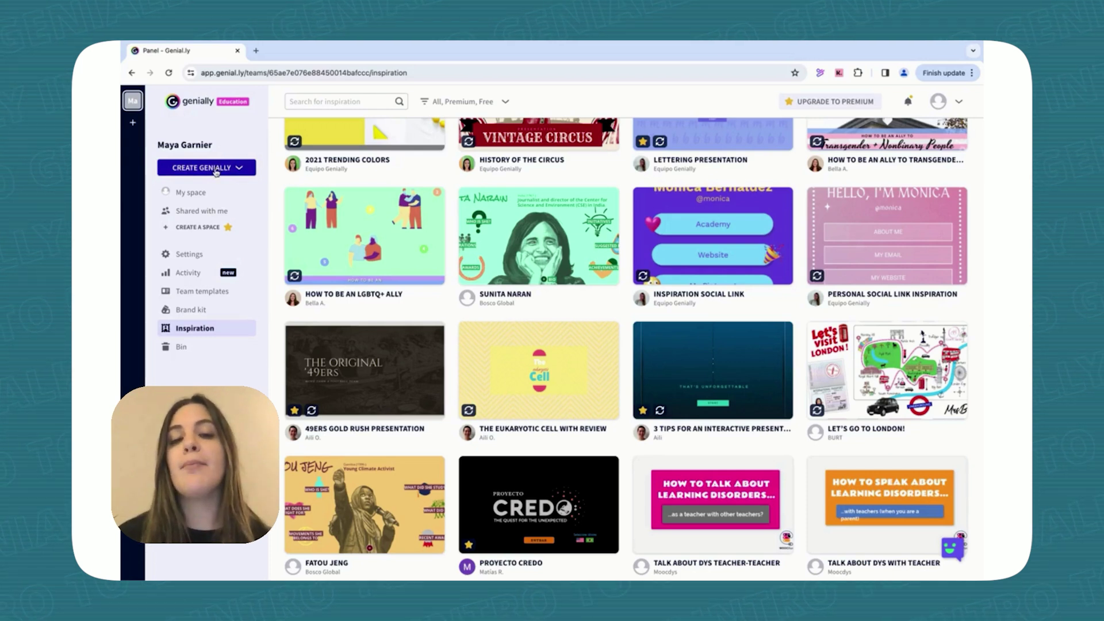
- Start a creation from a template, filter to Presentations and scroll down to Pollution Presentation
click(210, 168)
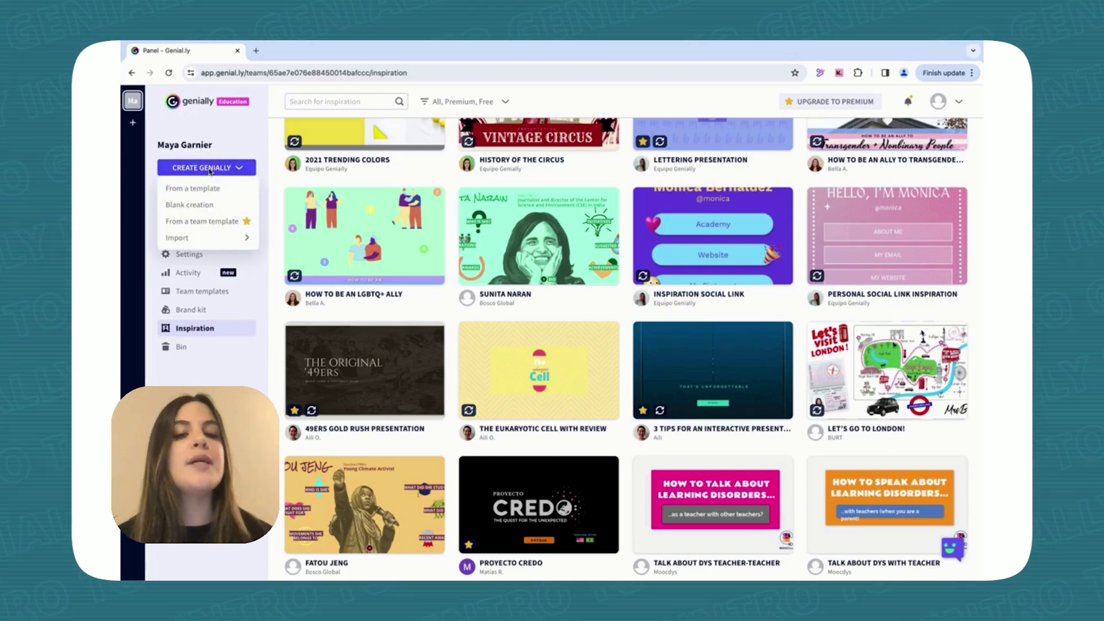
click(199, 190)
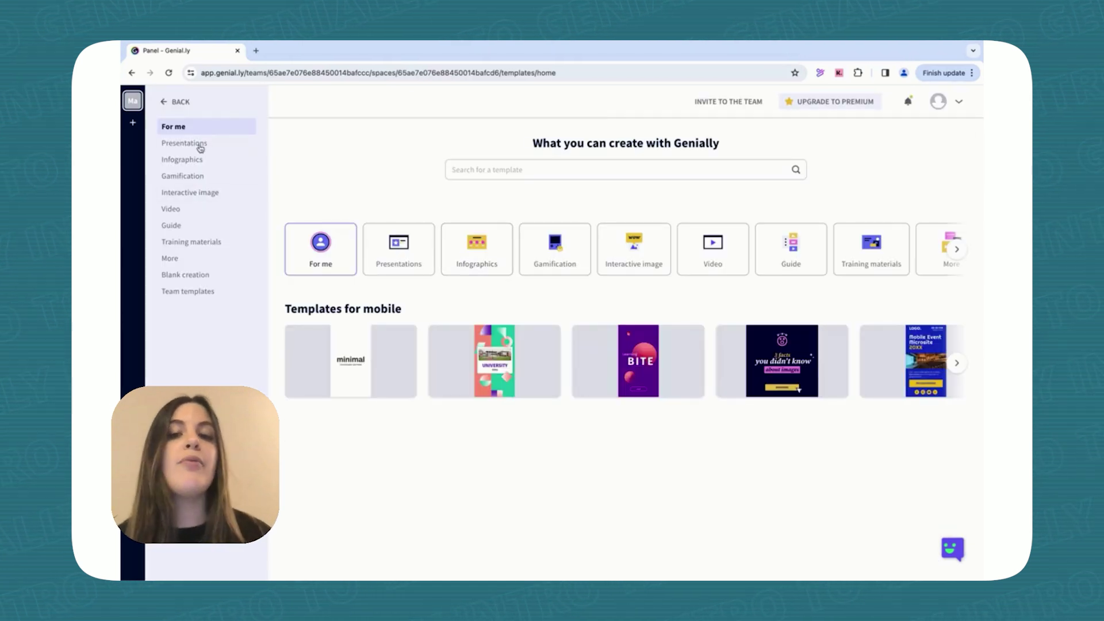
click(194, 148)
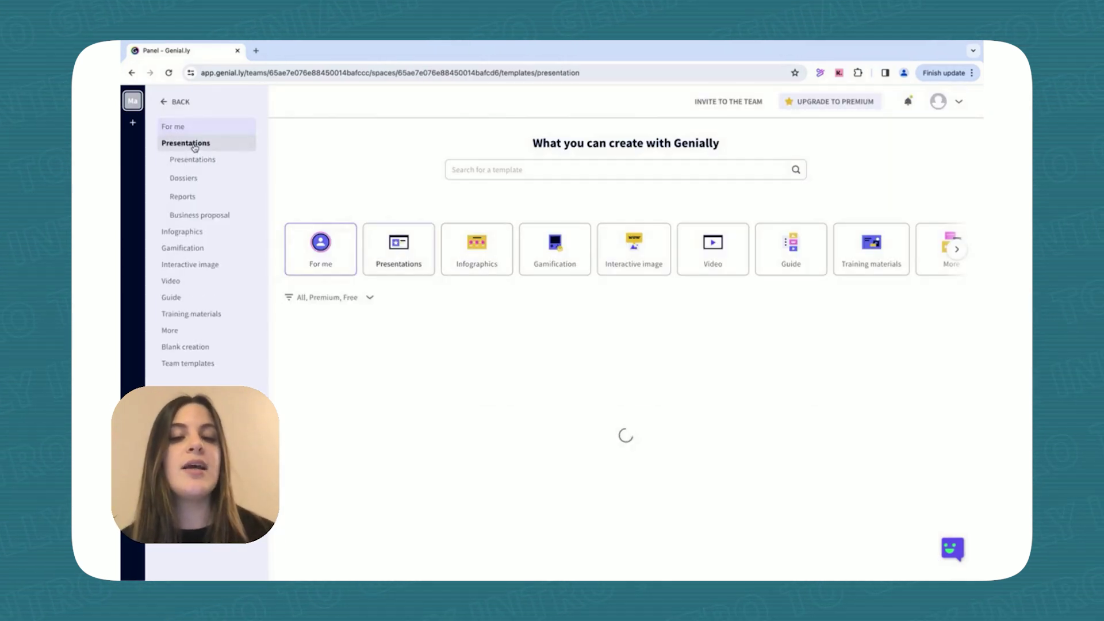
scroll(649, 525, down, 20)
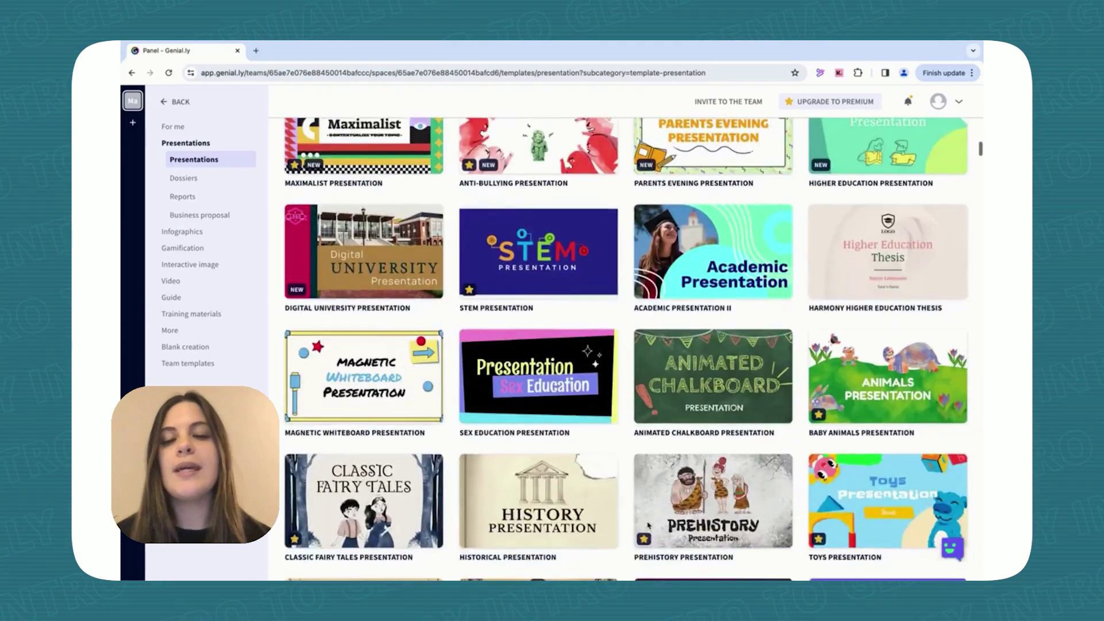
scroll(649, 525, down, 20)
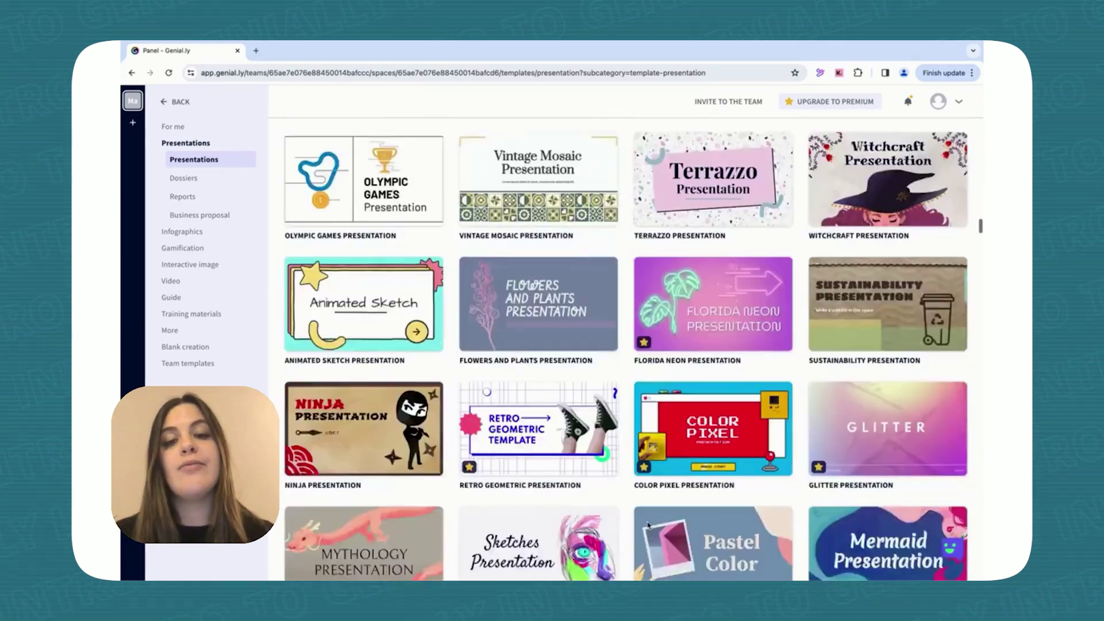
scroll(648, 525, down, 20)
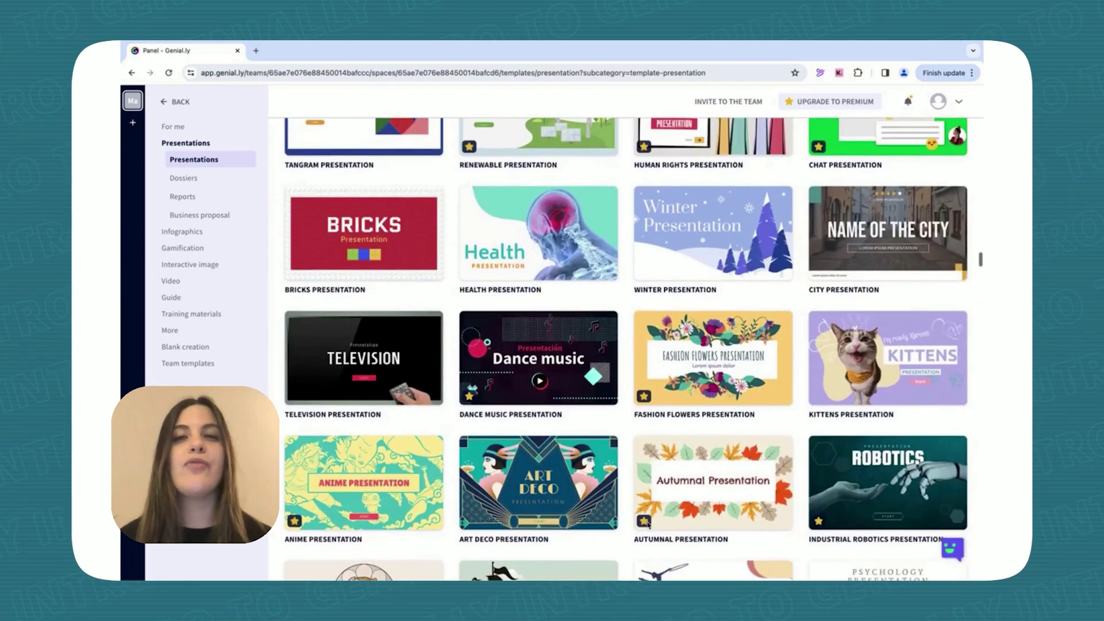
scroll(649, 525, down, 20)
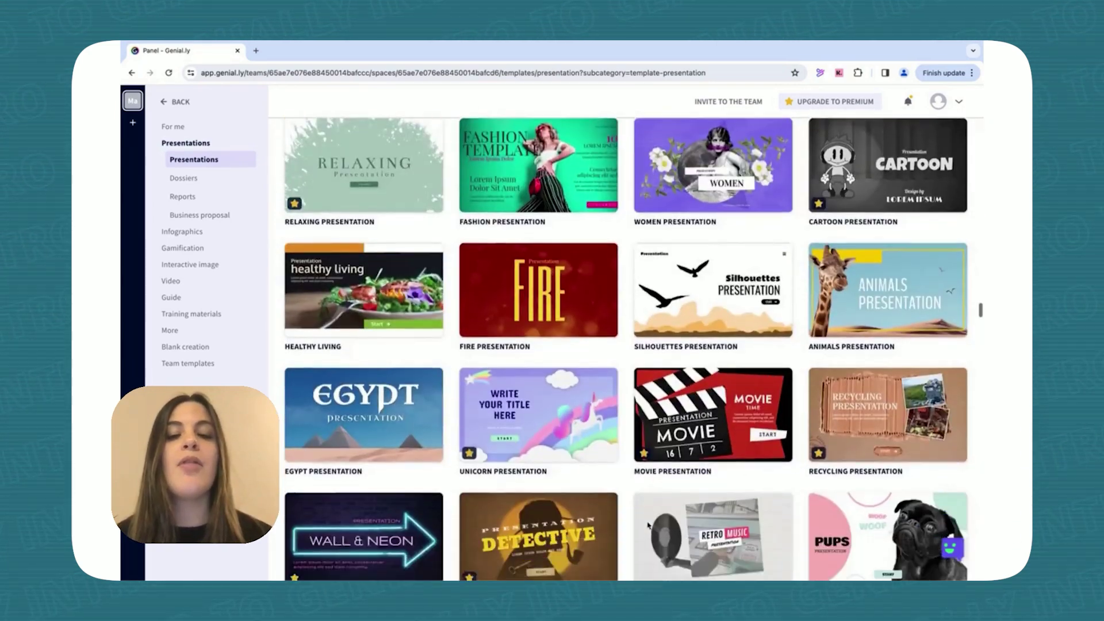
scroll(648, 525, down, 2)
scroll(308, 364, up, 8)
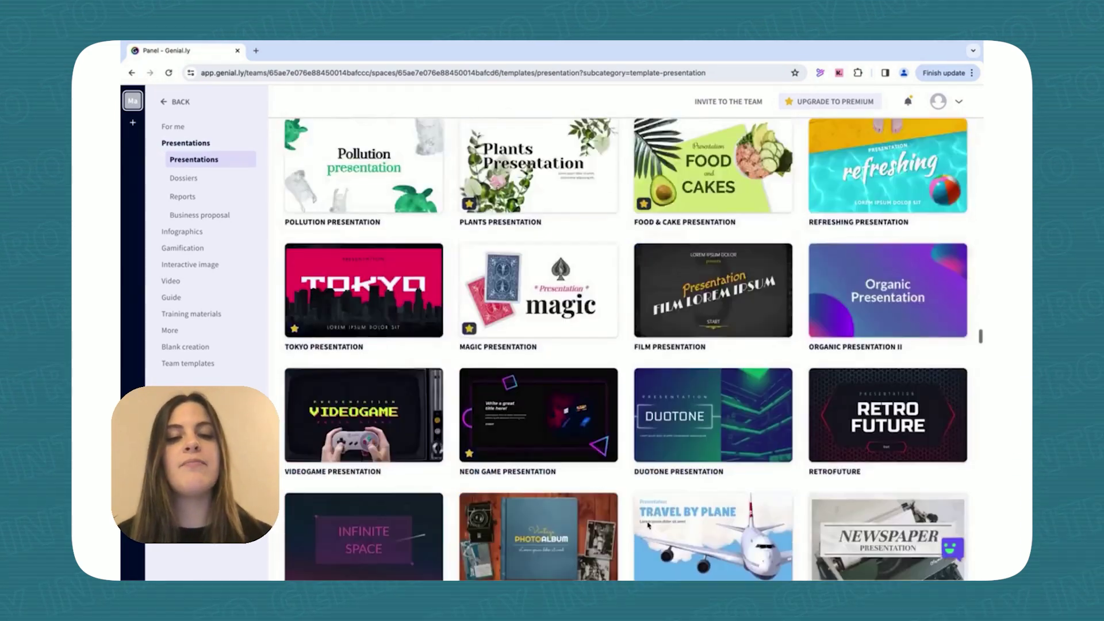
- Preview the Pollution template, then create a presentation from it with the chosen template pages added
mouse_move(376, 384)
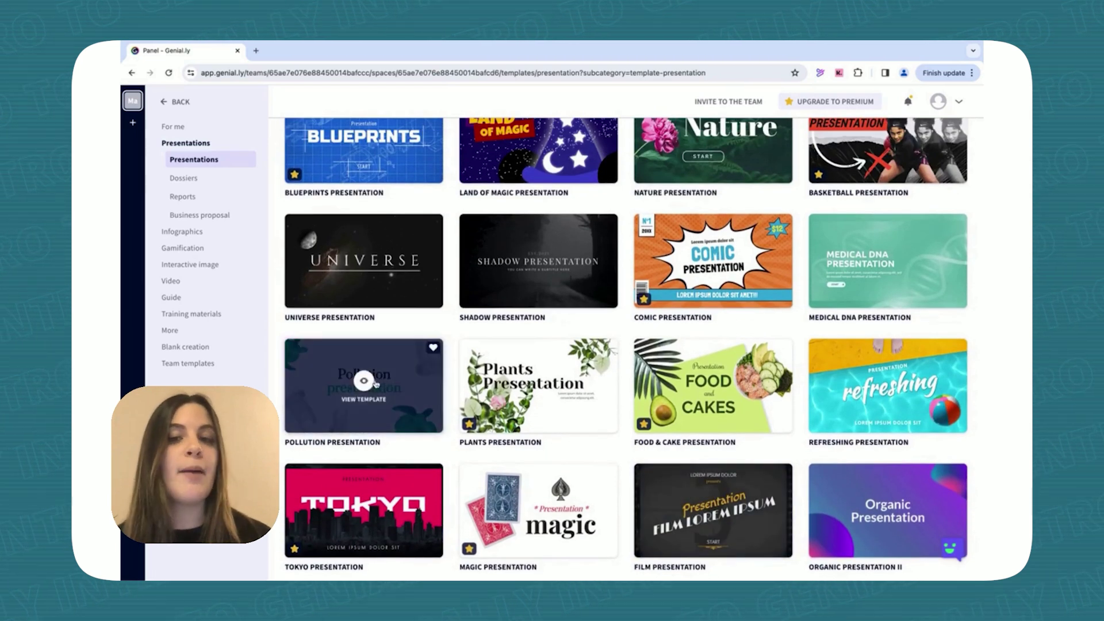
click(364, 382)
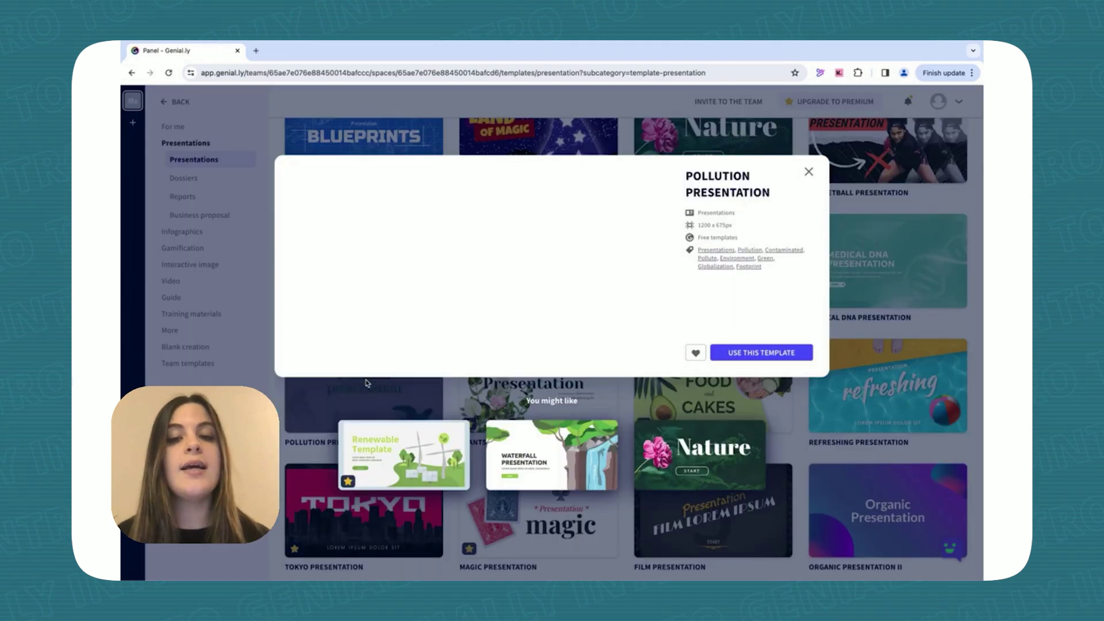
click(655, 280)
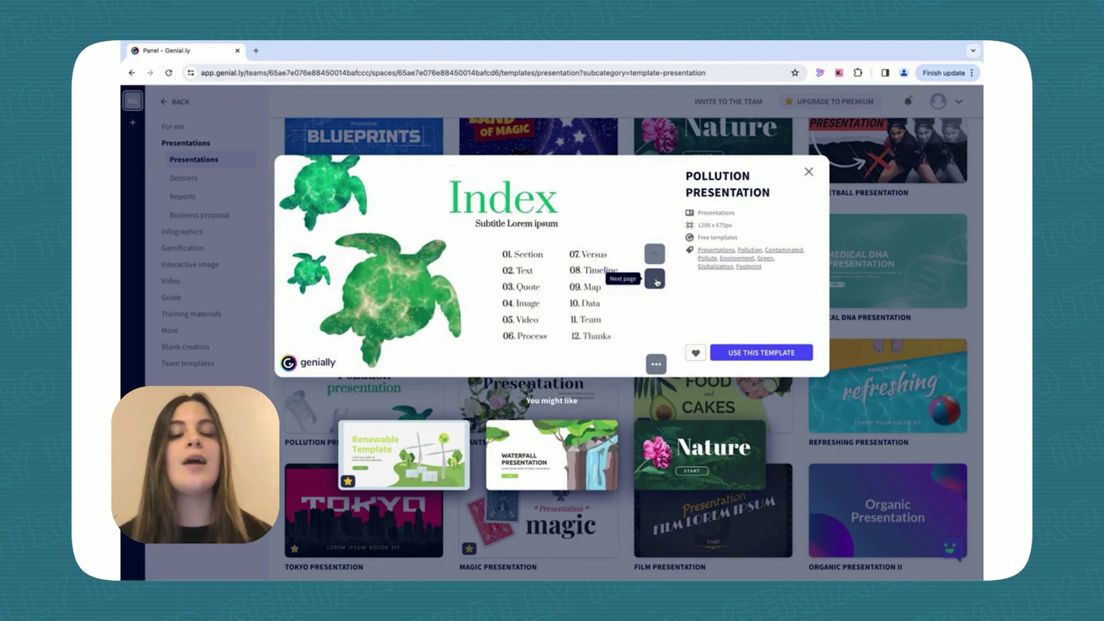
click(755, 353)
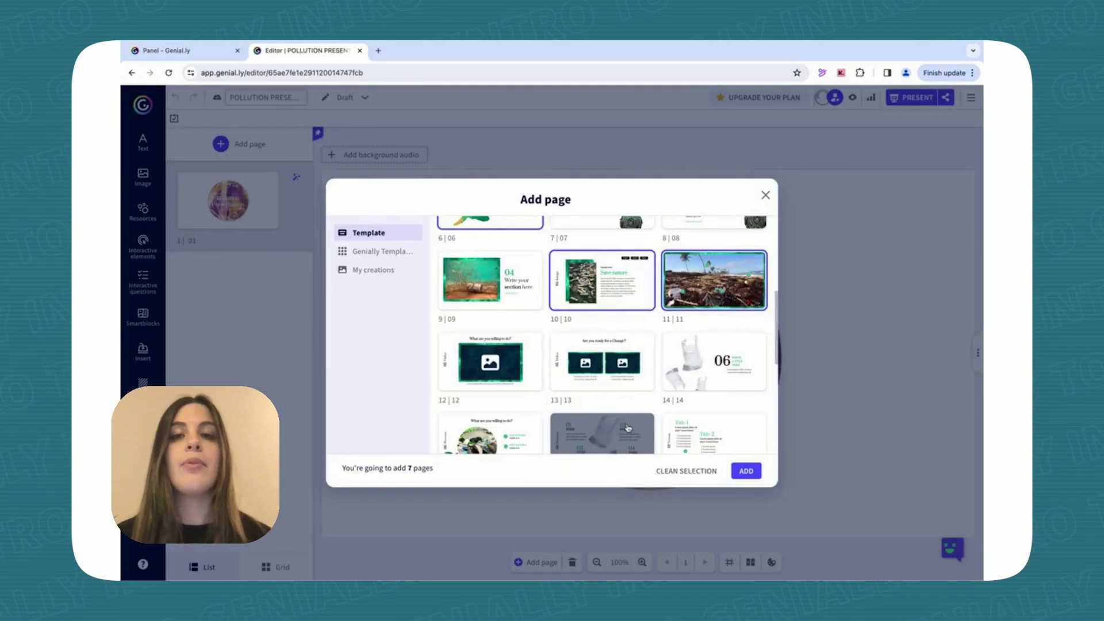
scroll(628, 428, down, 5)
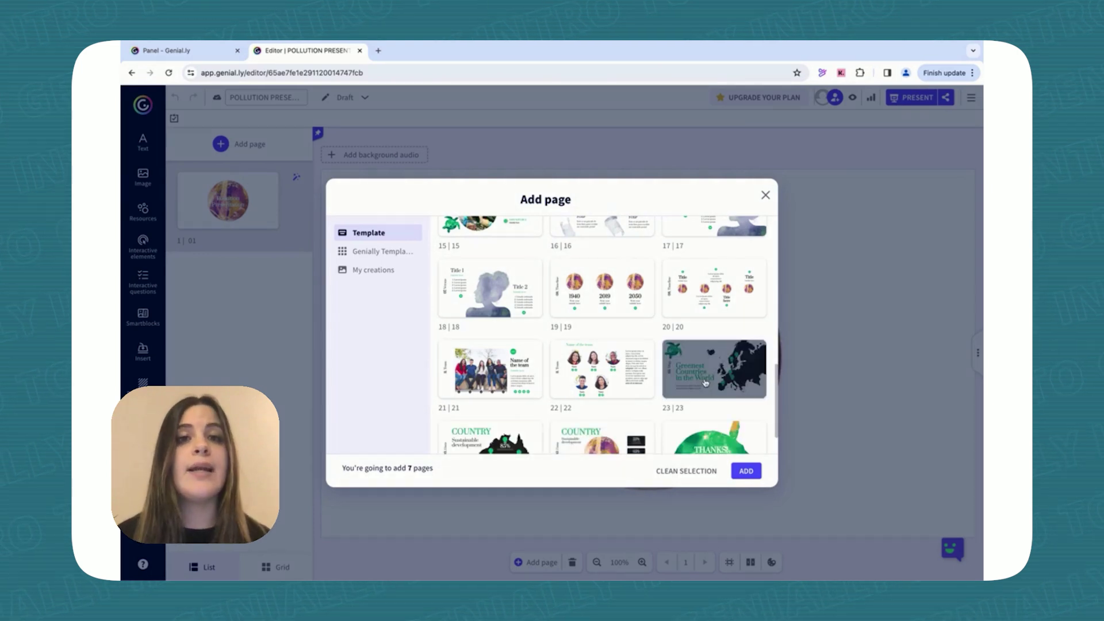
click(746, 472)
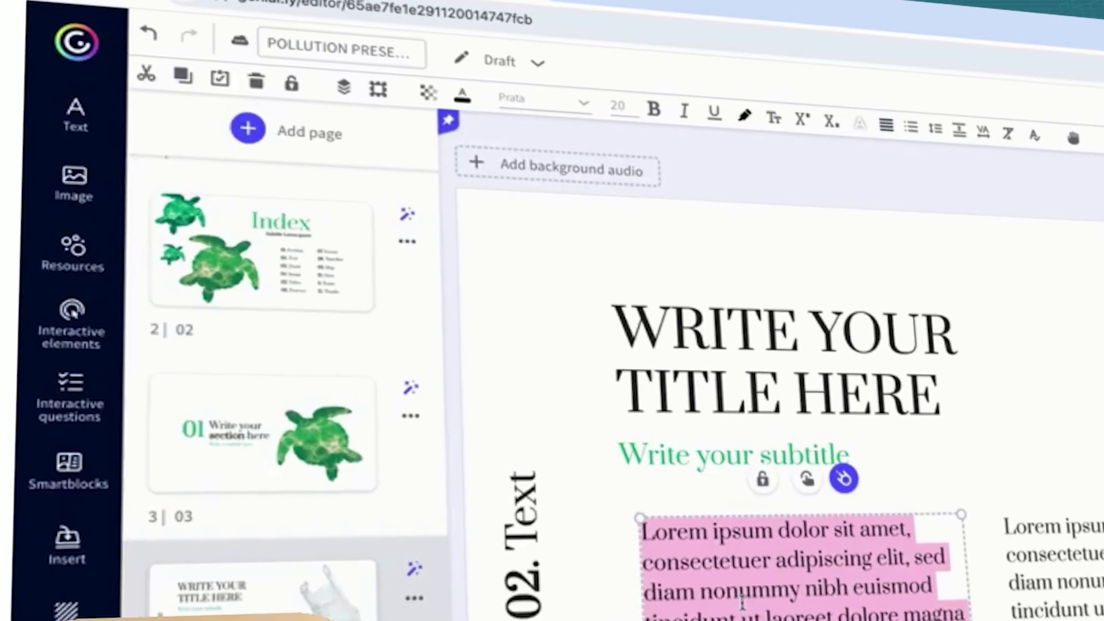
- Replace the text page's placeholder title with 'Pollution and biodiversty'
click(680, 339)
key(ctrl+a)
text(Pollution and biodiversty)
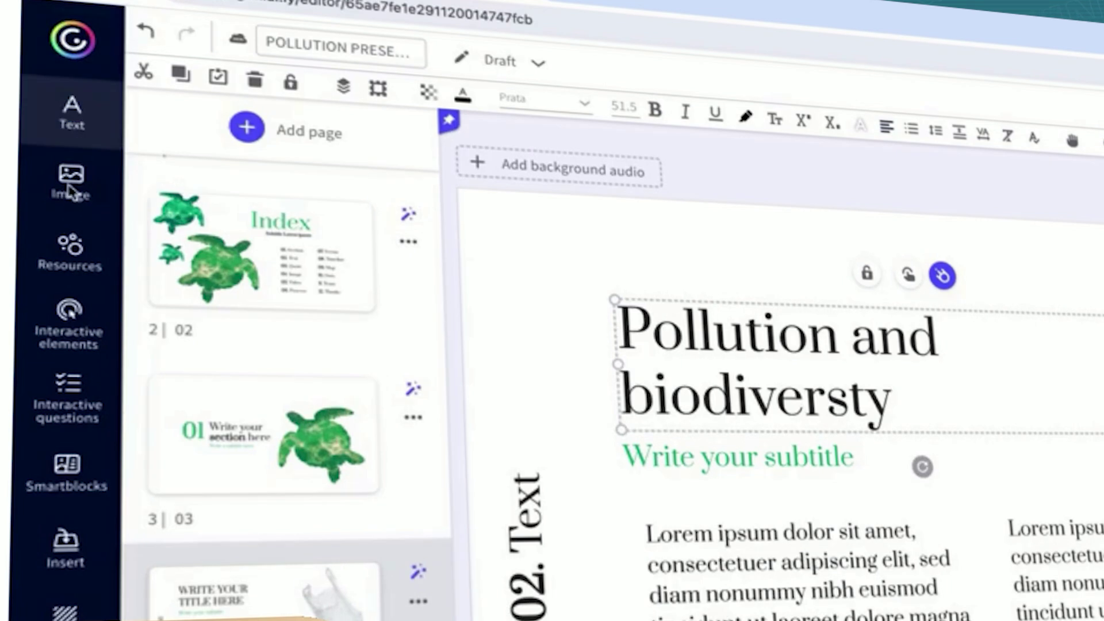
- Look through the Image panel and the Insert panel's Audio, Video and Others options
click(86, 179)
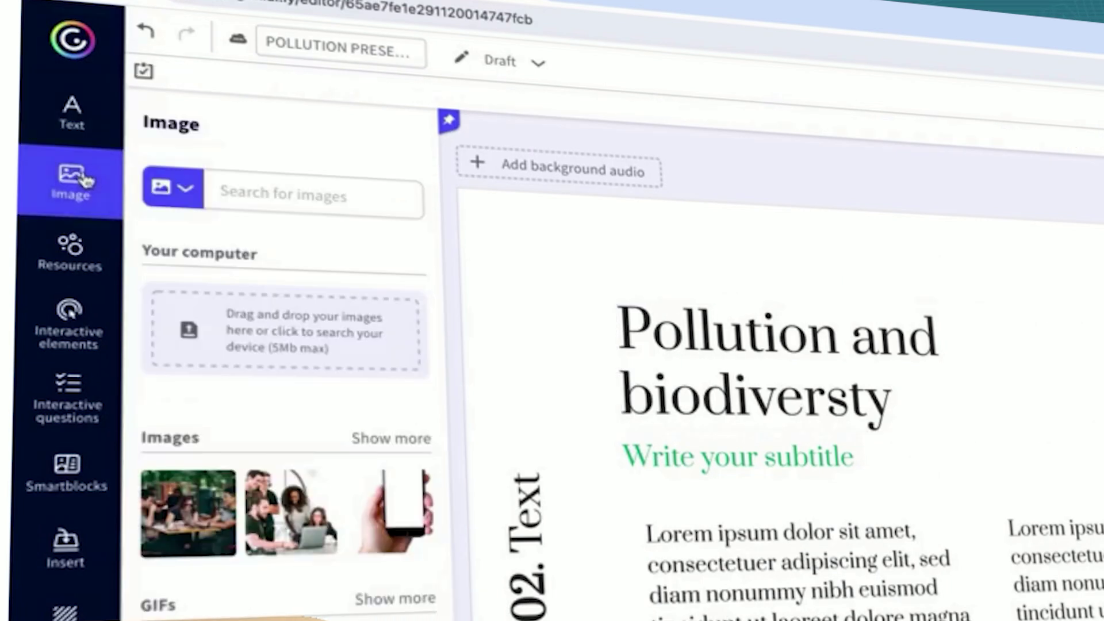
click(65, 546)
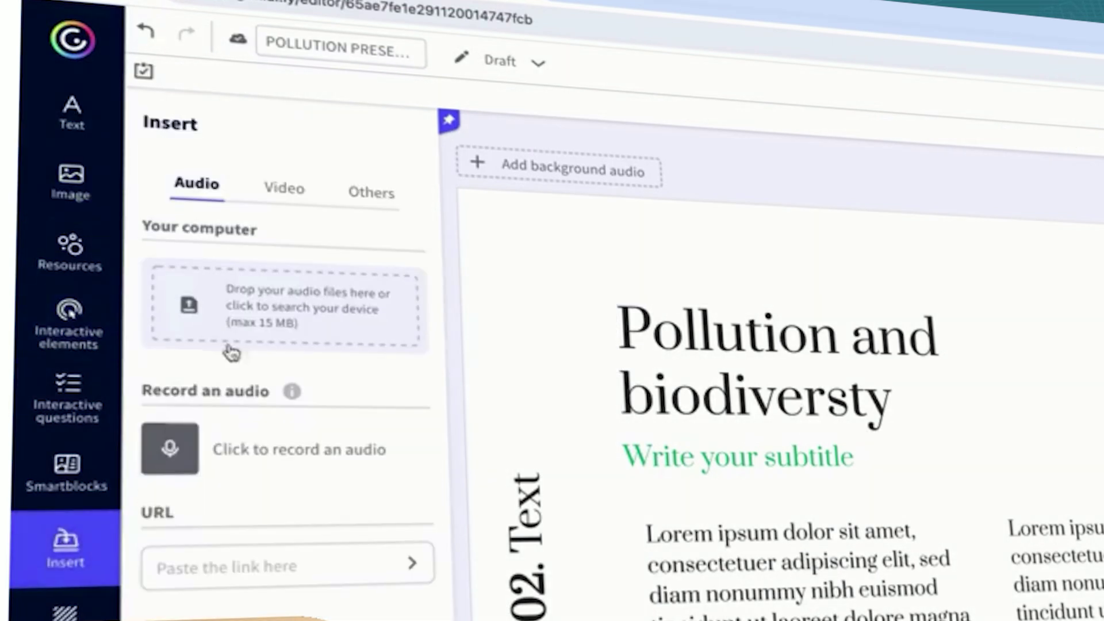
click(283, 193)
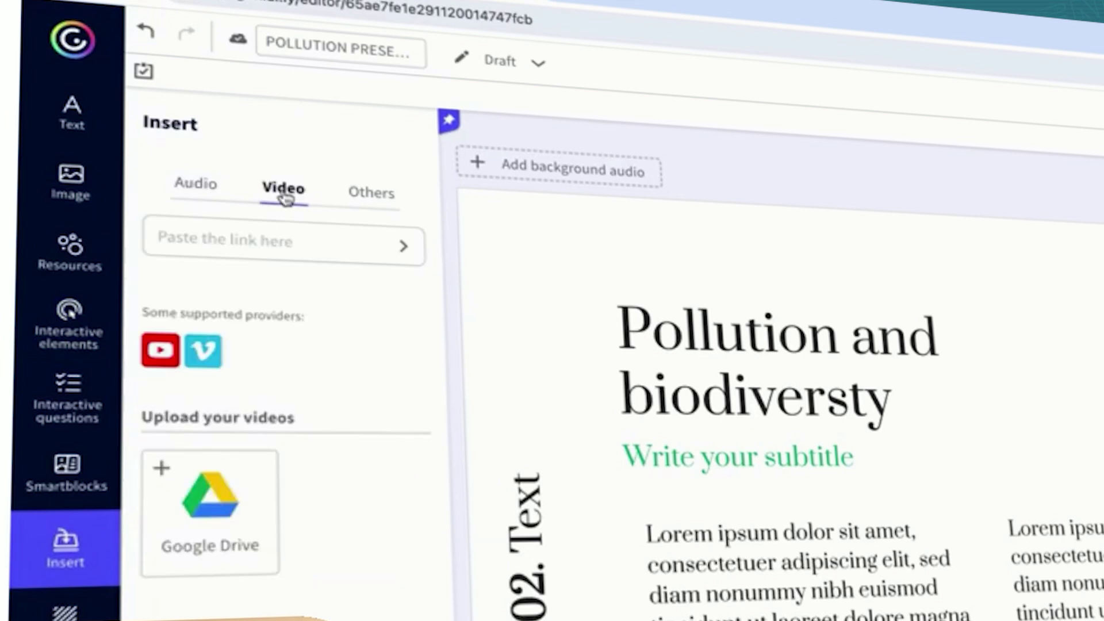
click(372, 195)
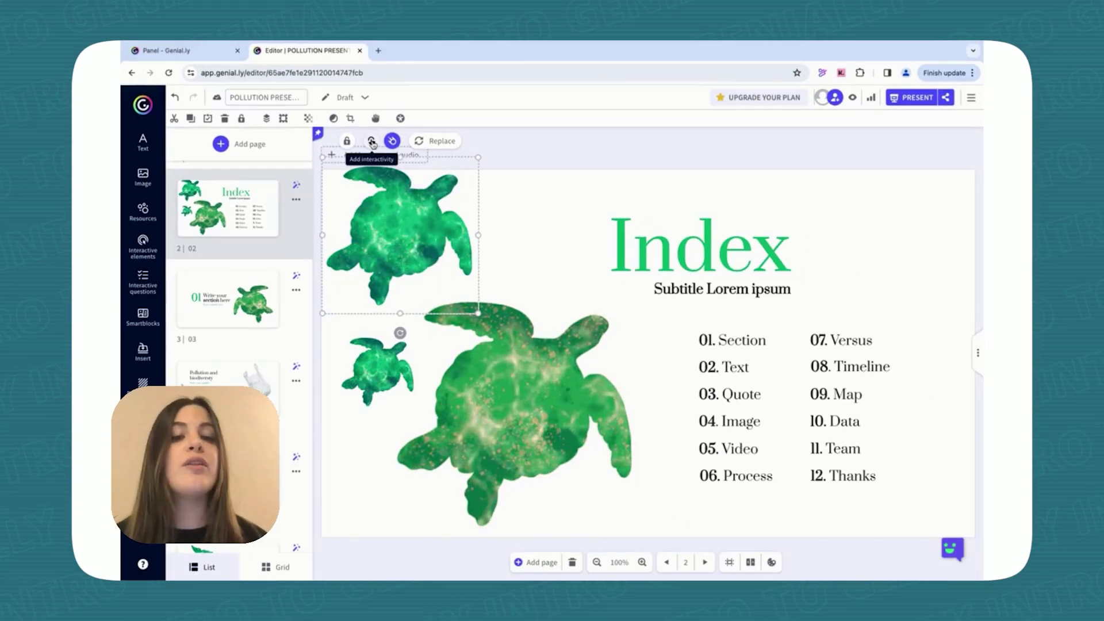
- Make the turtle image jump to page 8, leaving it without a tooltip
click(373, 142)
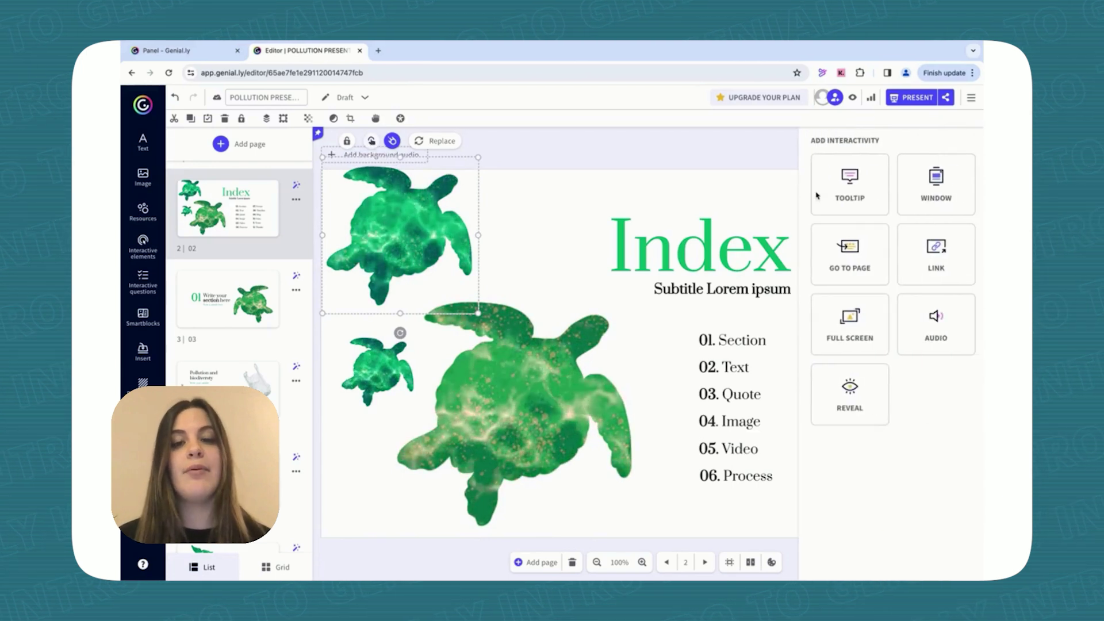
click(840, 183)
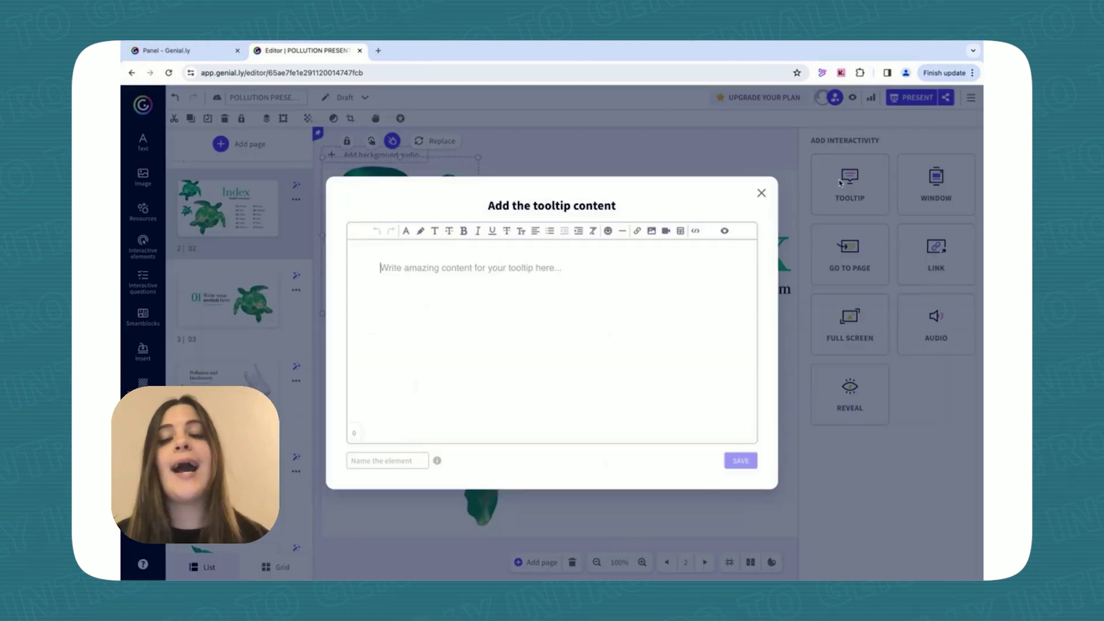
click(760, 193)
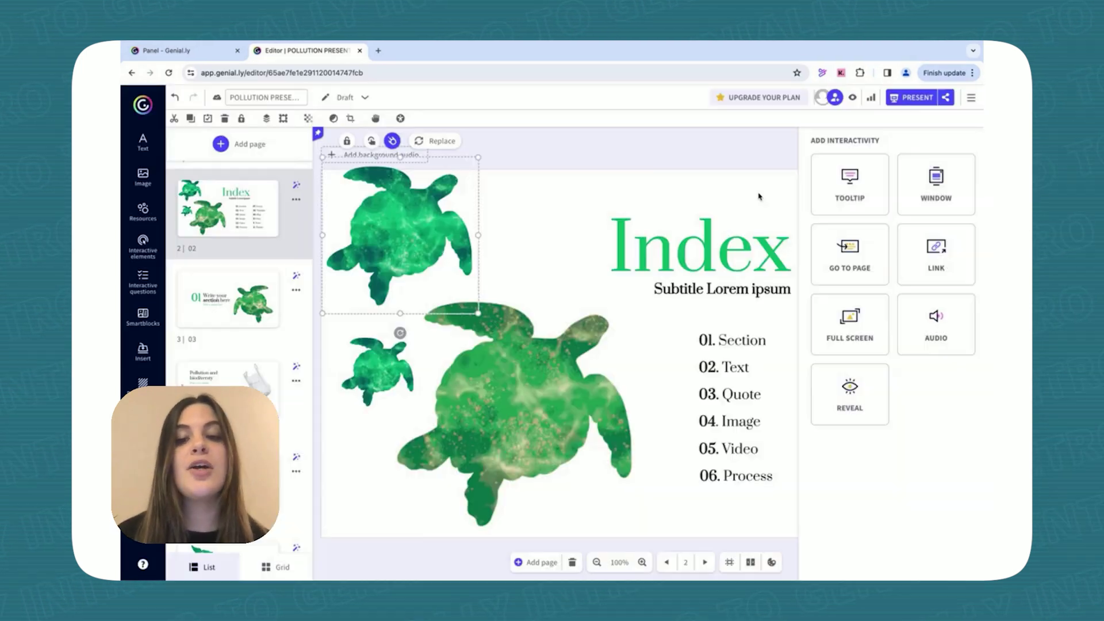
click(850, 253)
scroll(567, 413, down, 3)
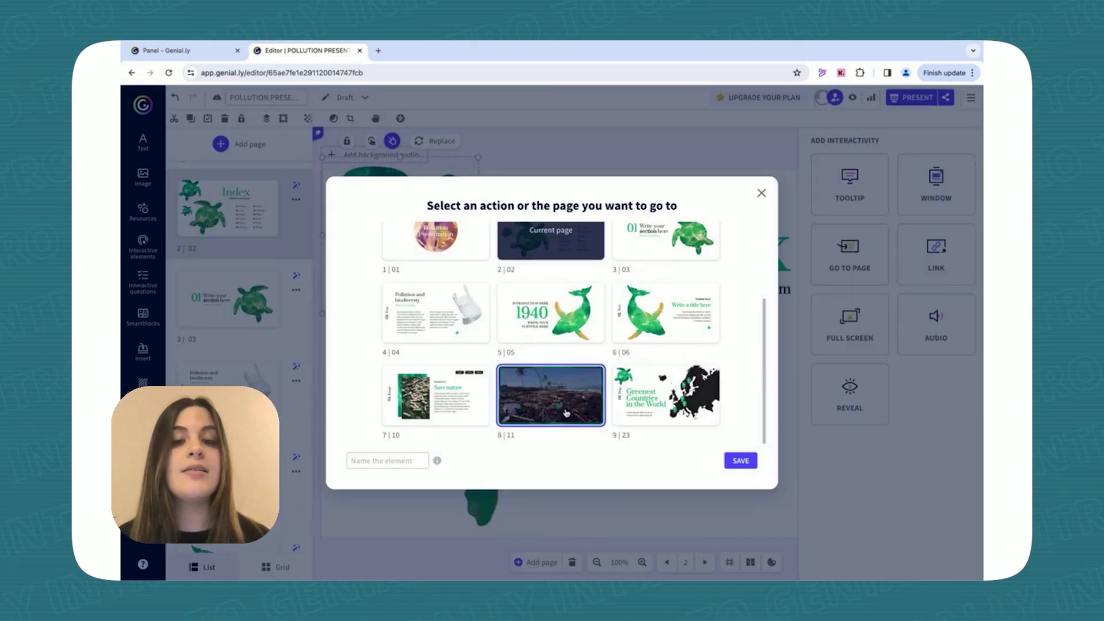
click(740, 461)
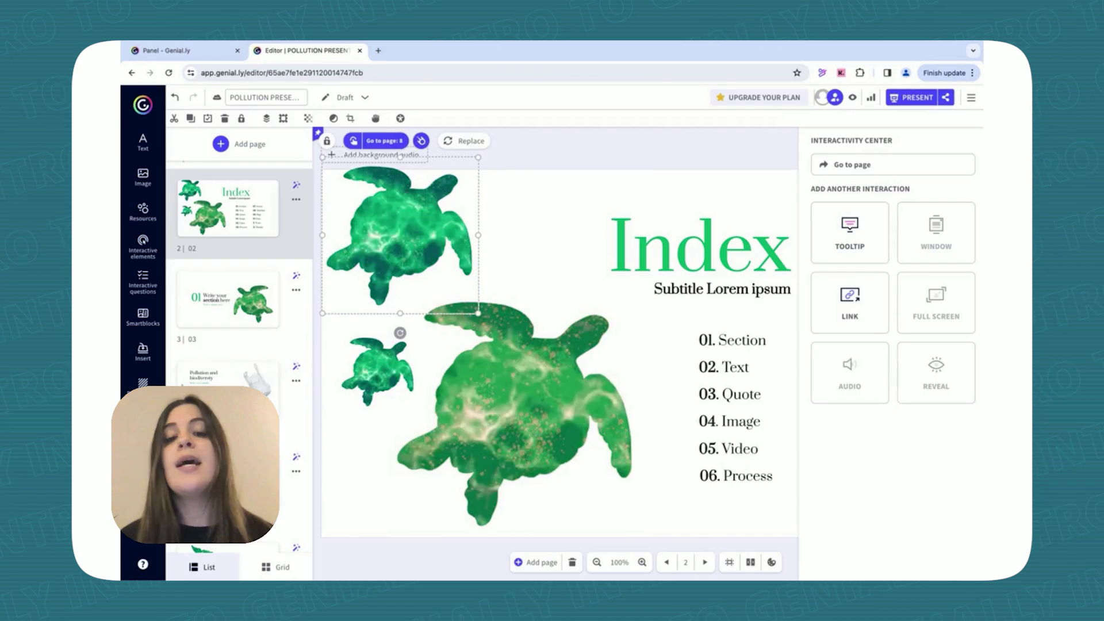
- On the beach page, inspect the window attached to the white bottle hotspot, then close it
click(143, 282)
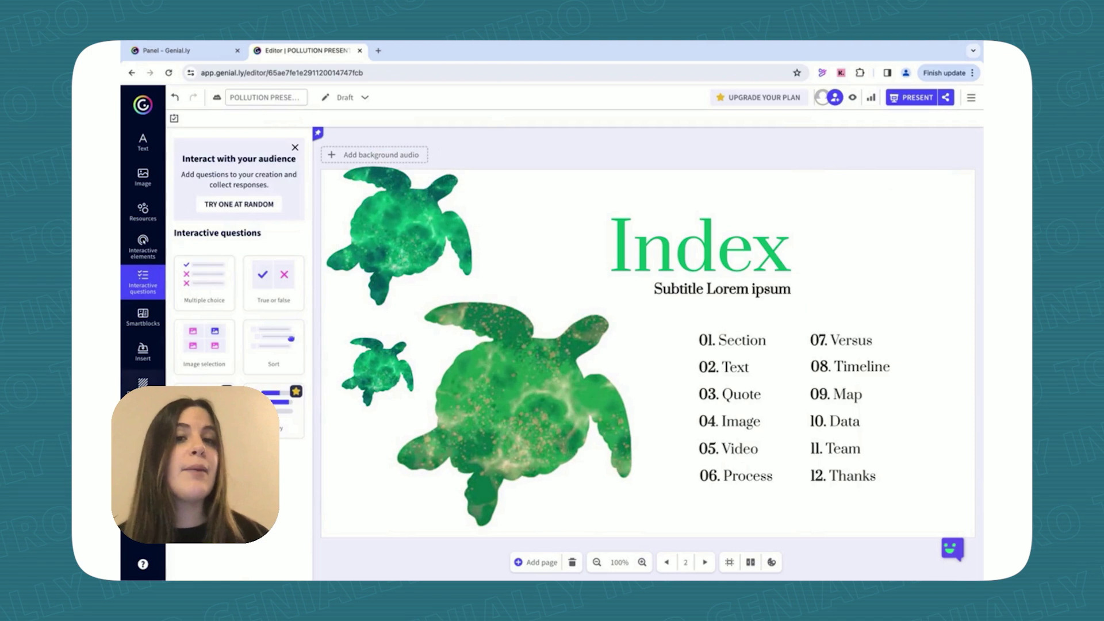
click(143, 282)
scroll(239, 299, down, 5)
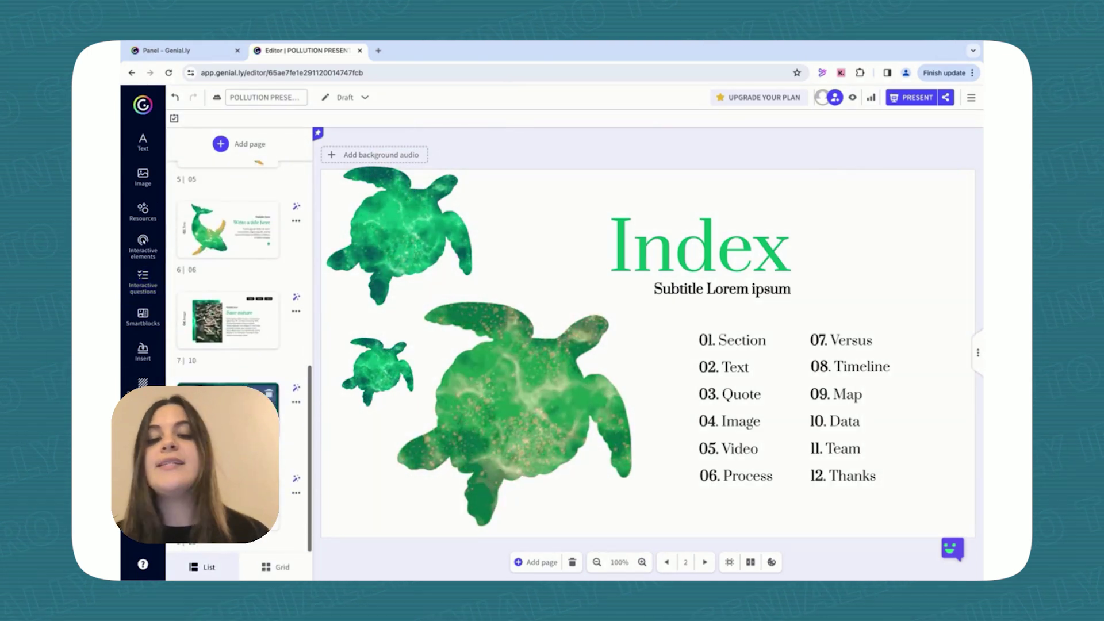
click(228, 409)
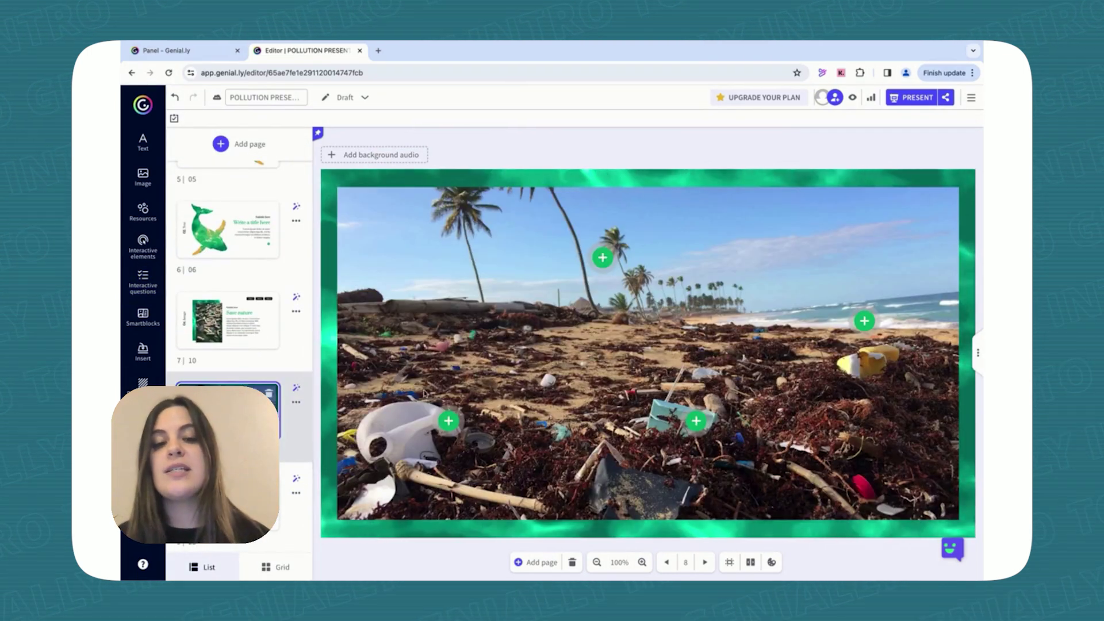
click(449, 420)
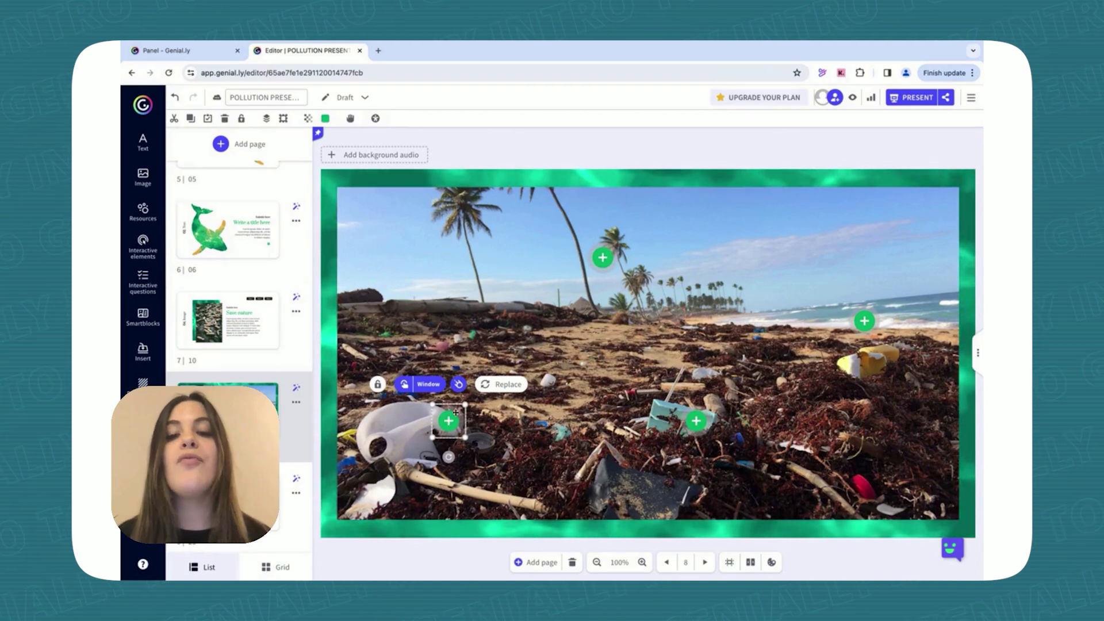
click(433, 386)
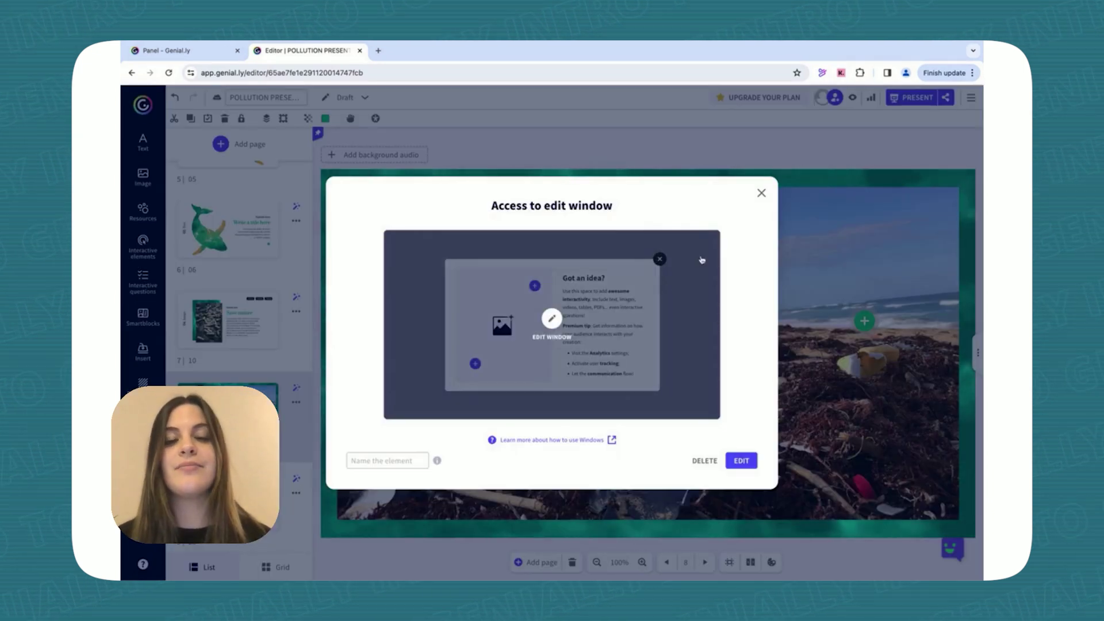
click(761, 193)
- On the Save nature page, label the body paragraph as Subtitle for screen readers
key(Up)
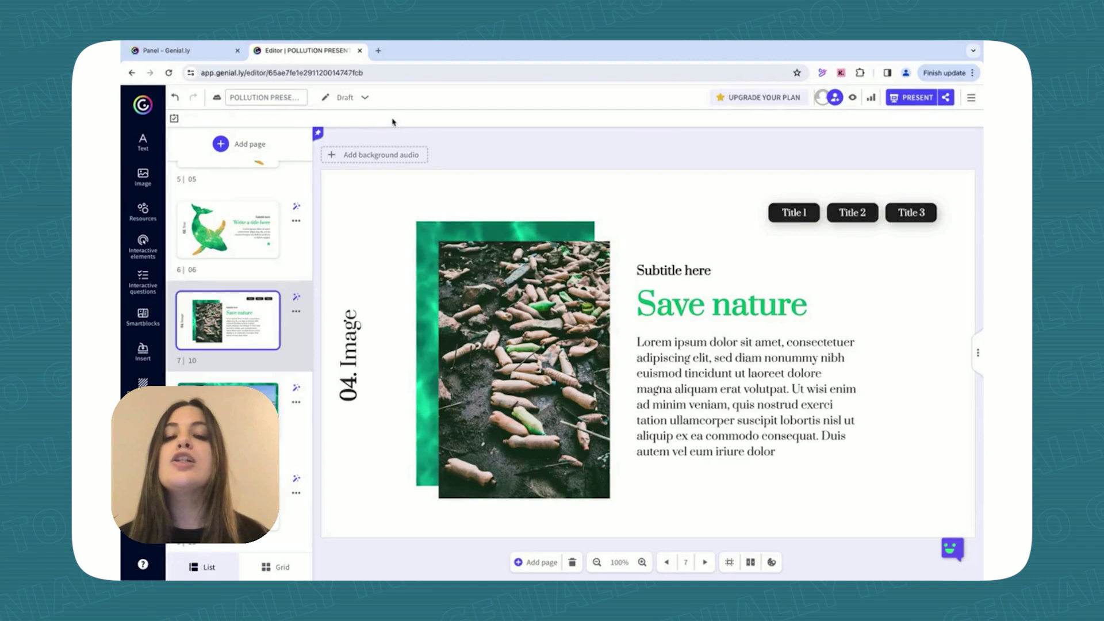
click(696, 432)
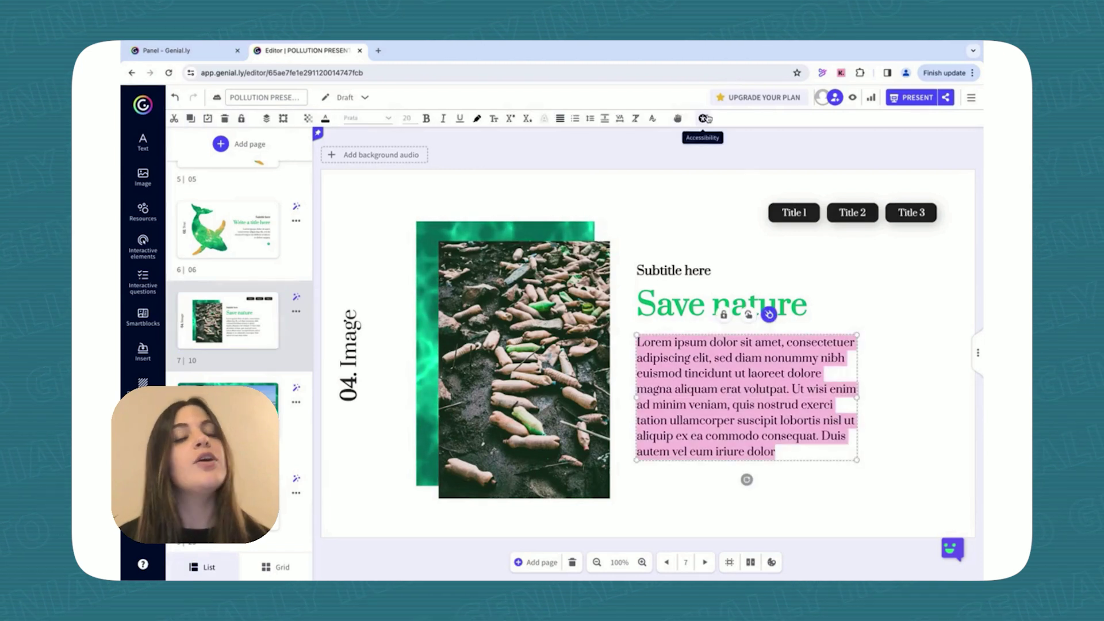
click(703, 118)
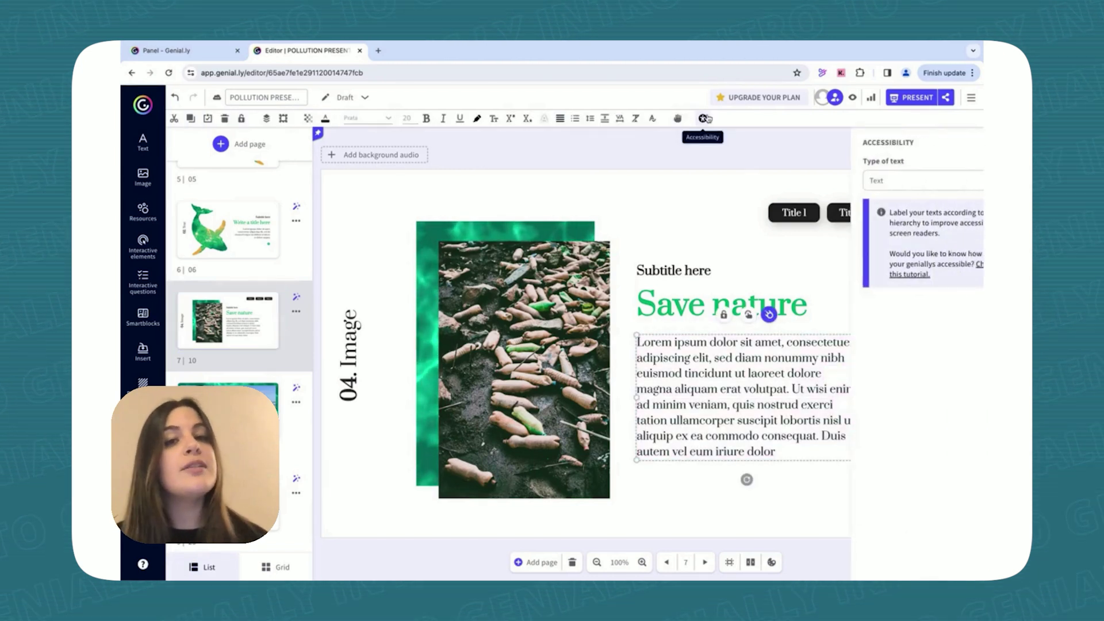
click(912, 187)
click(846, 236)
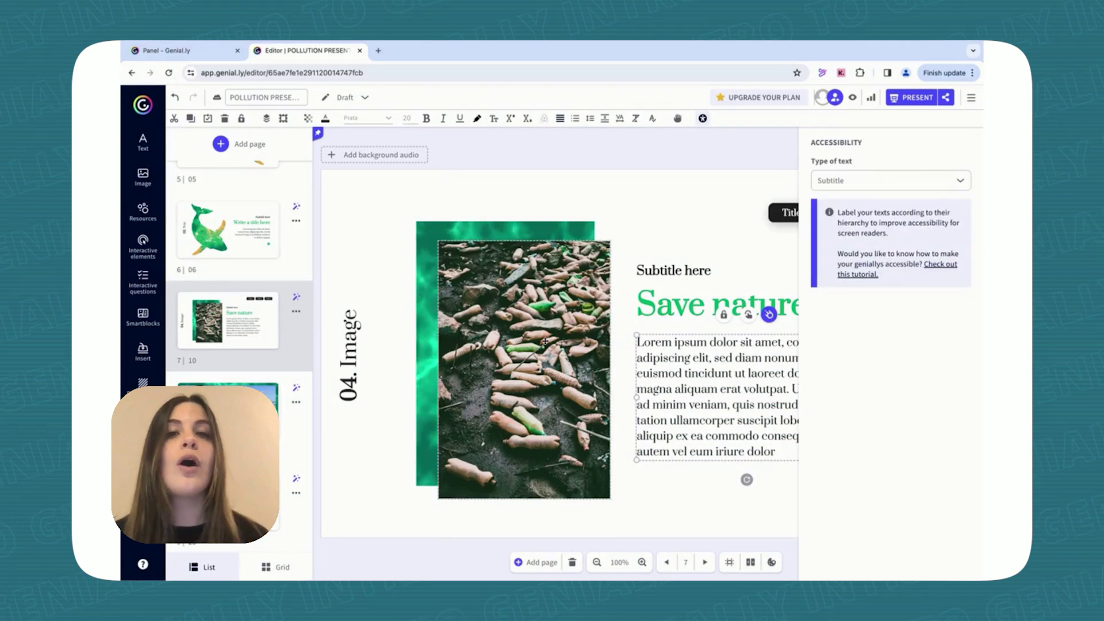
- Select the photo, Save nature title and 04. Image label, then open the page background settings
click(545, 341)
click(690, 307)
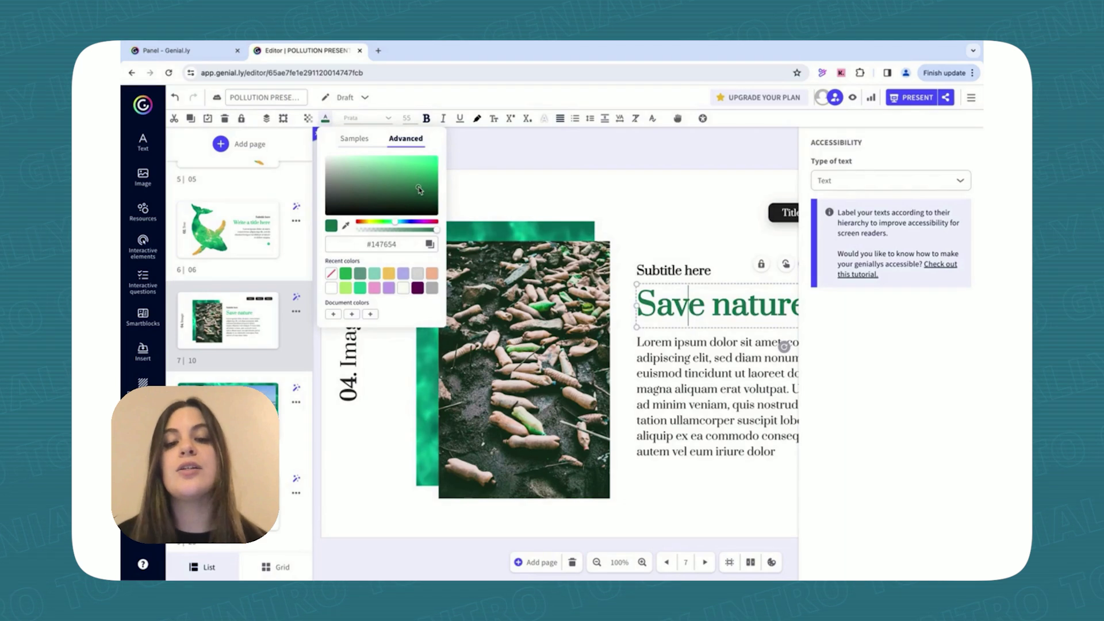
click(352, 228)
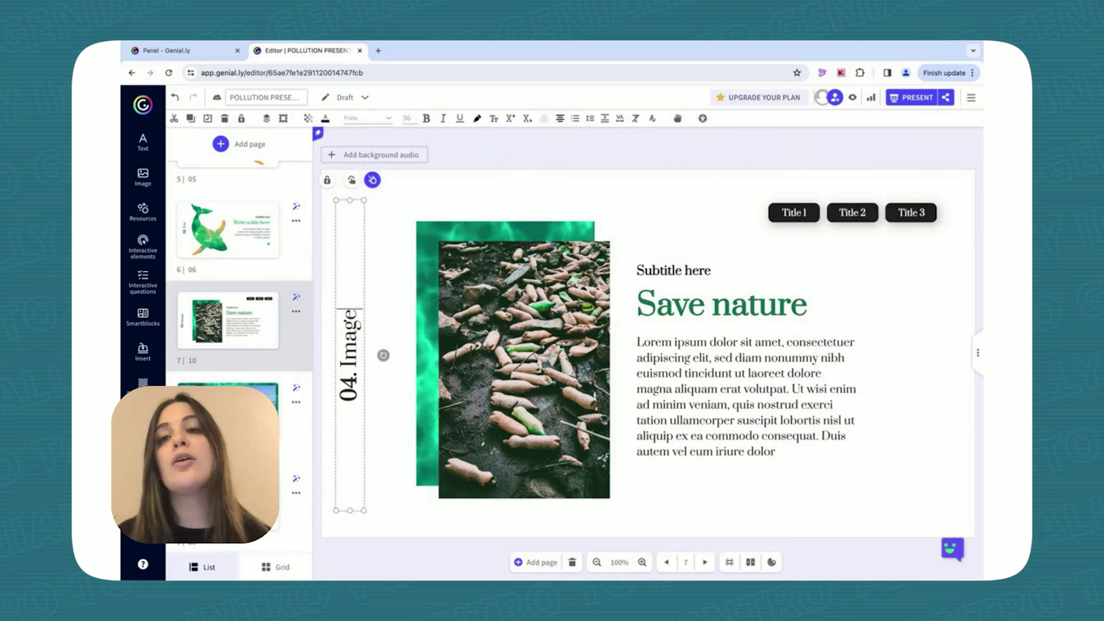
click(143, 381)
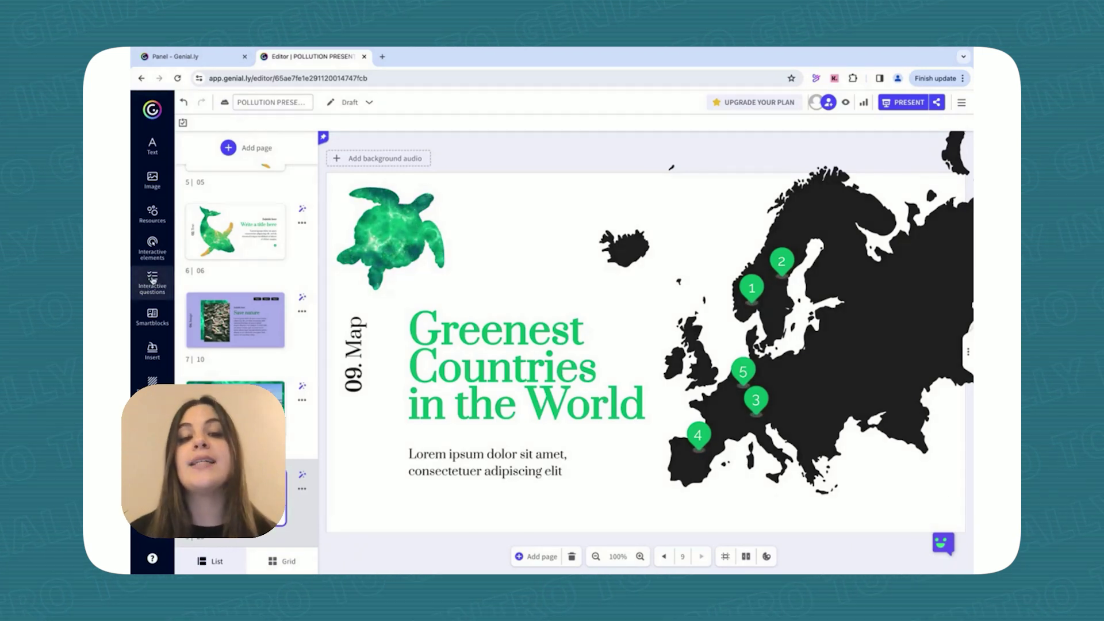
- Place a multiple-choice question with three placeholder answers on the page 9 map slide
click(152, 280)
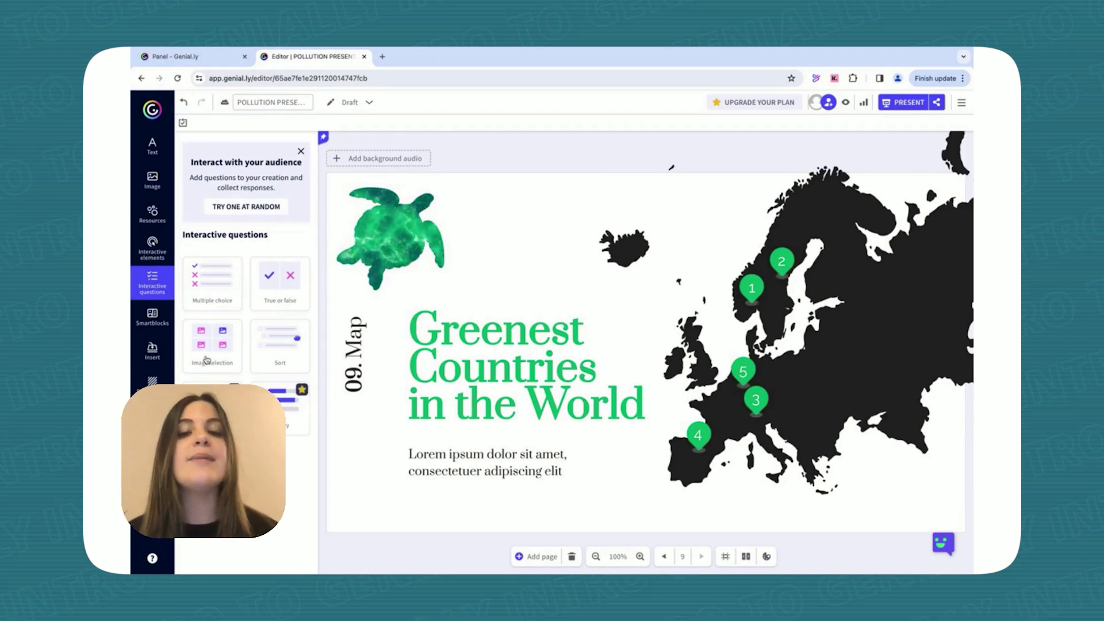
click(208, 306)
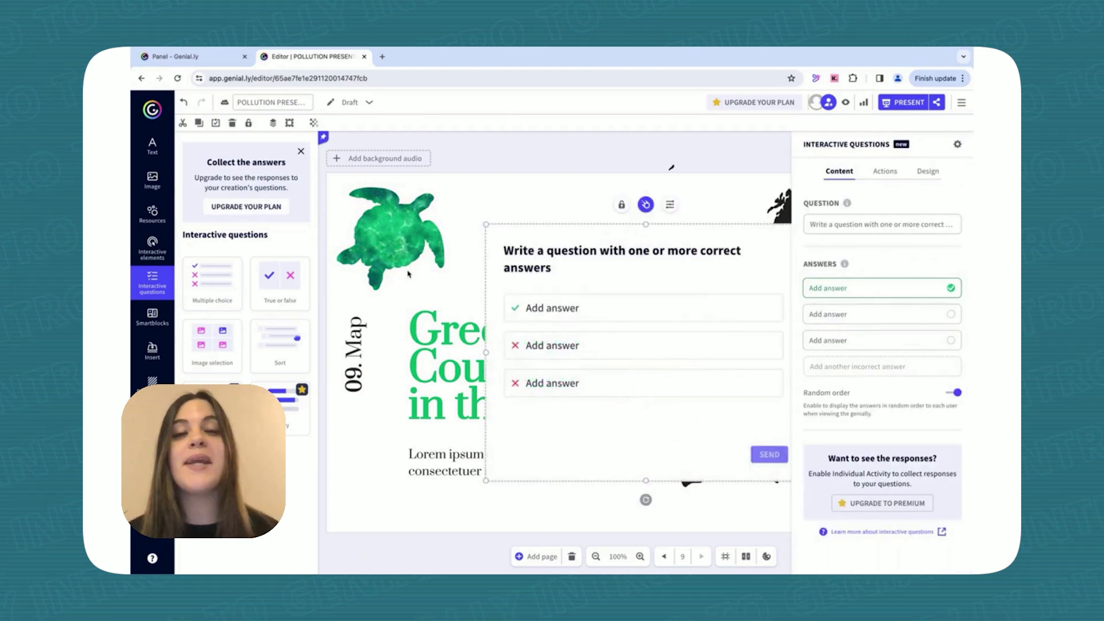
click(646, 519)
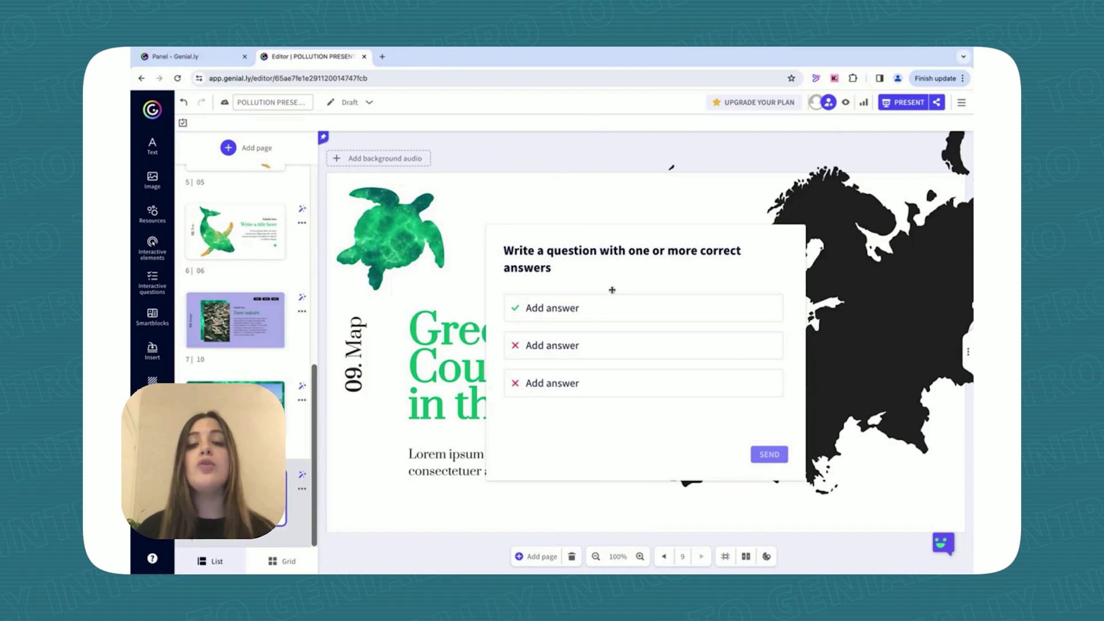
- Preview the page, then publish the presentation publicly as POLLUTION PRESENTATION
click(846, 103)
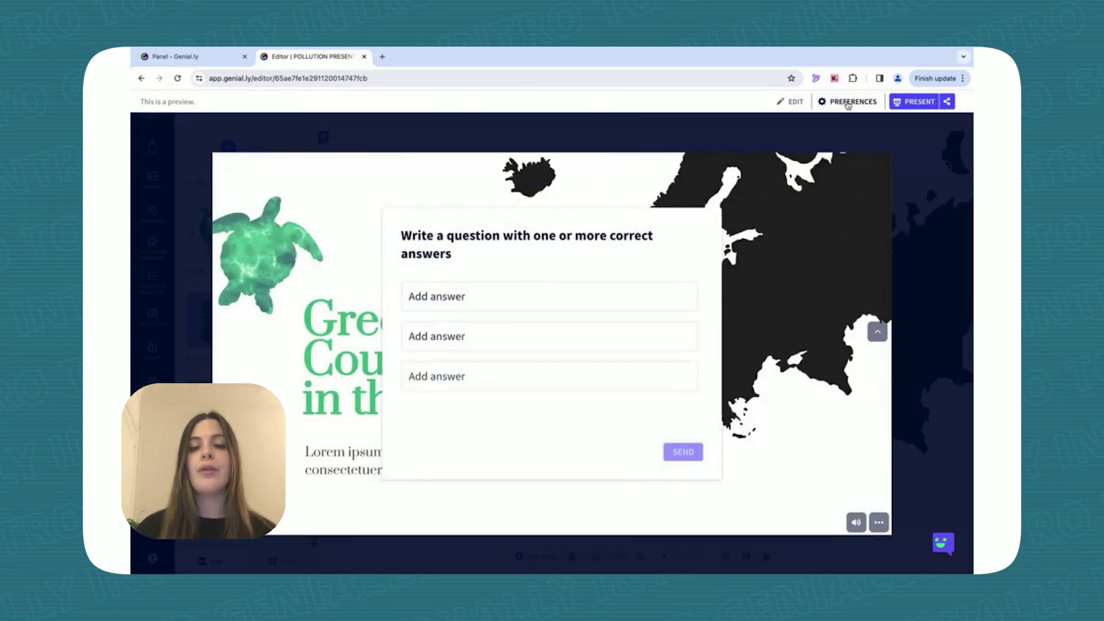
key(Escape)
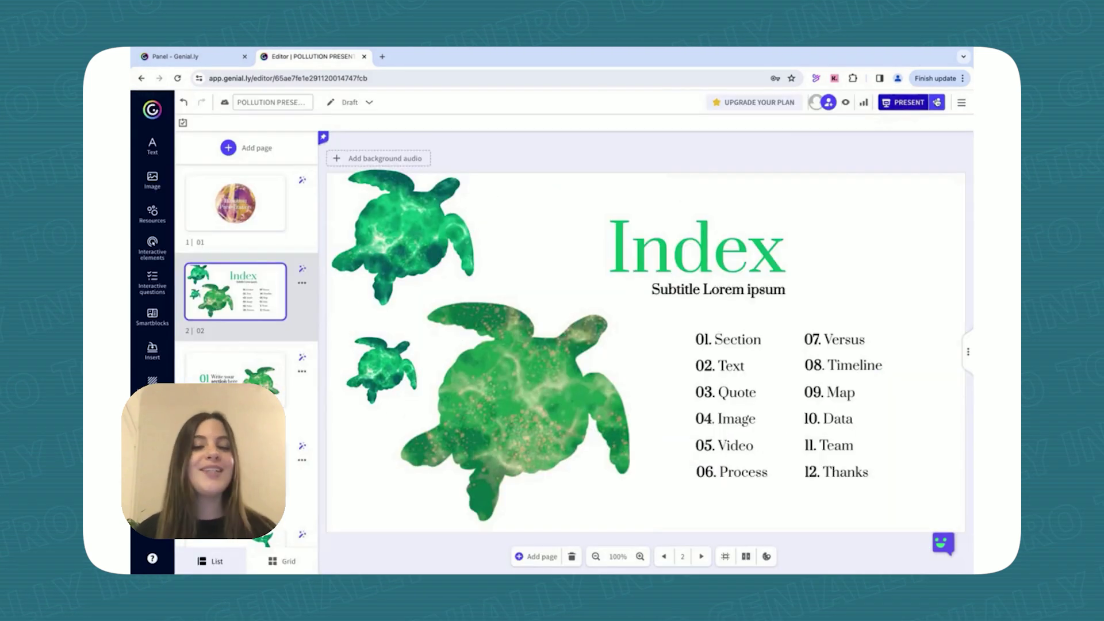
click(938, 104)
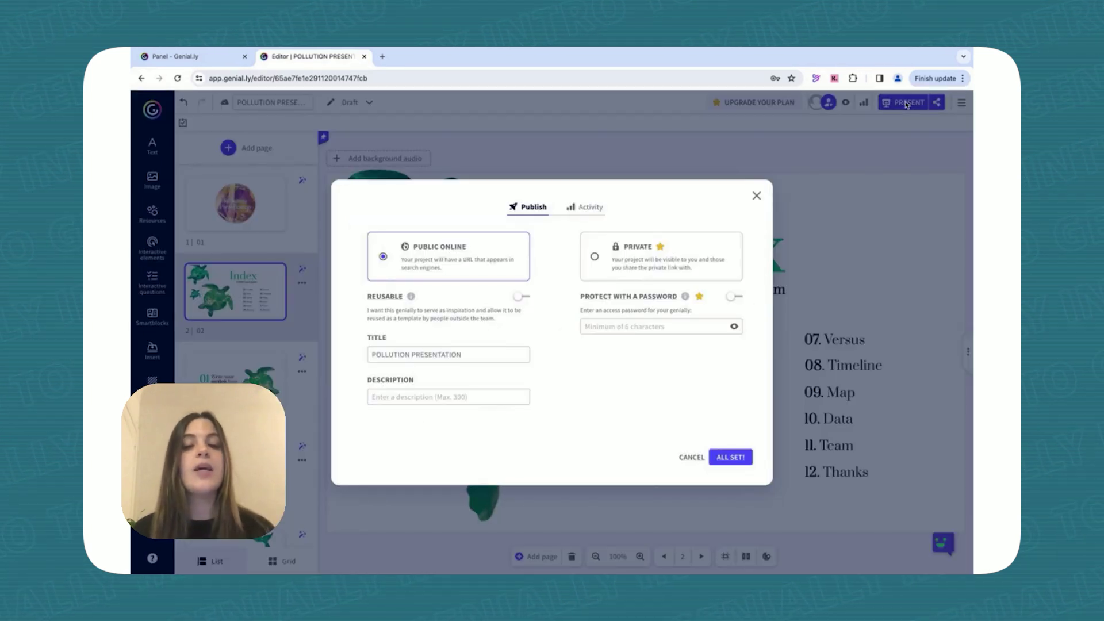
click(729, 457)
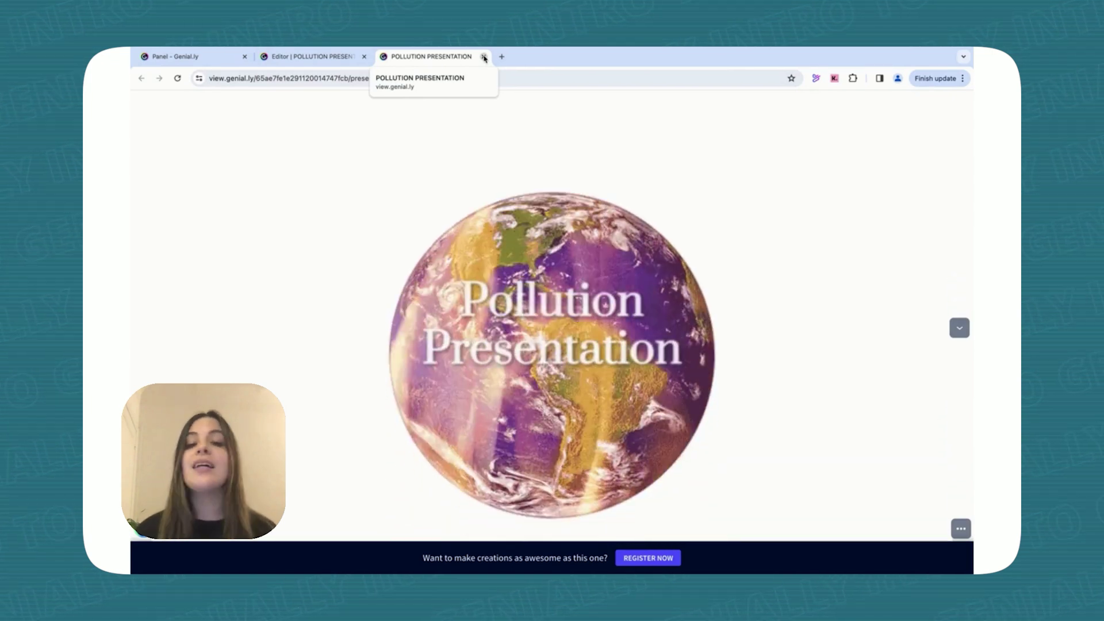
click(484, 57)
- Browse the presentation's sharing options: link, embed codes, email and other destinations
click(938, 103)
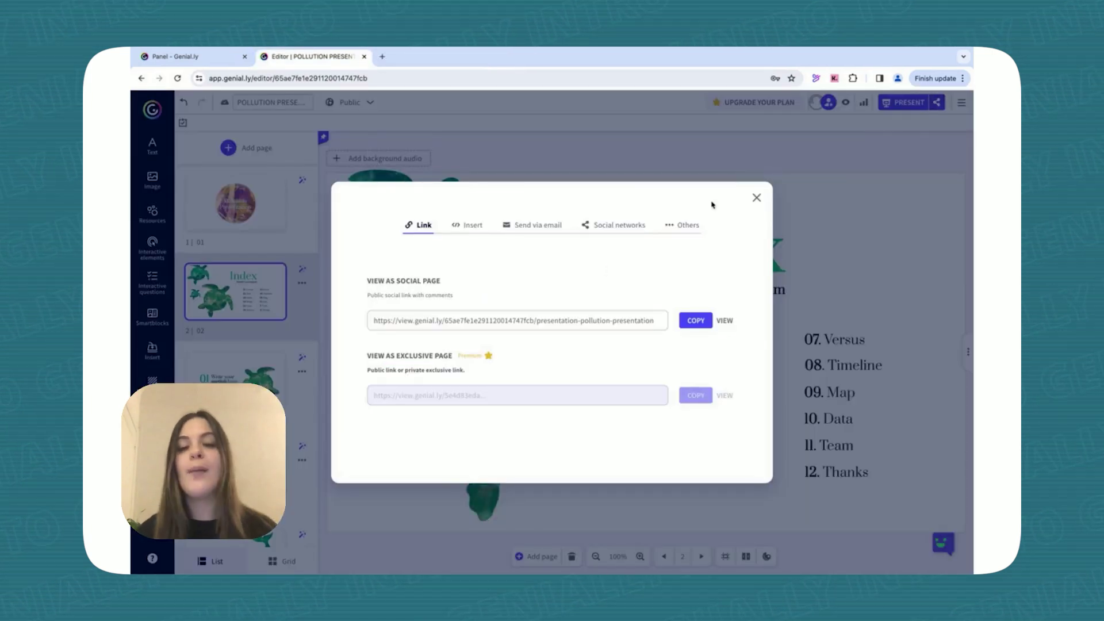
click(476, 226)
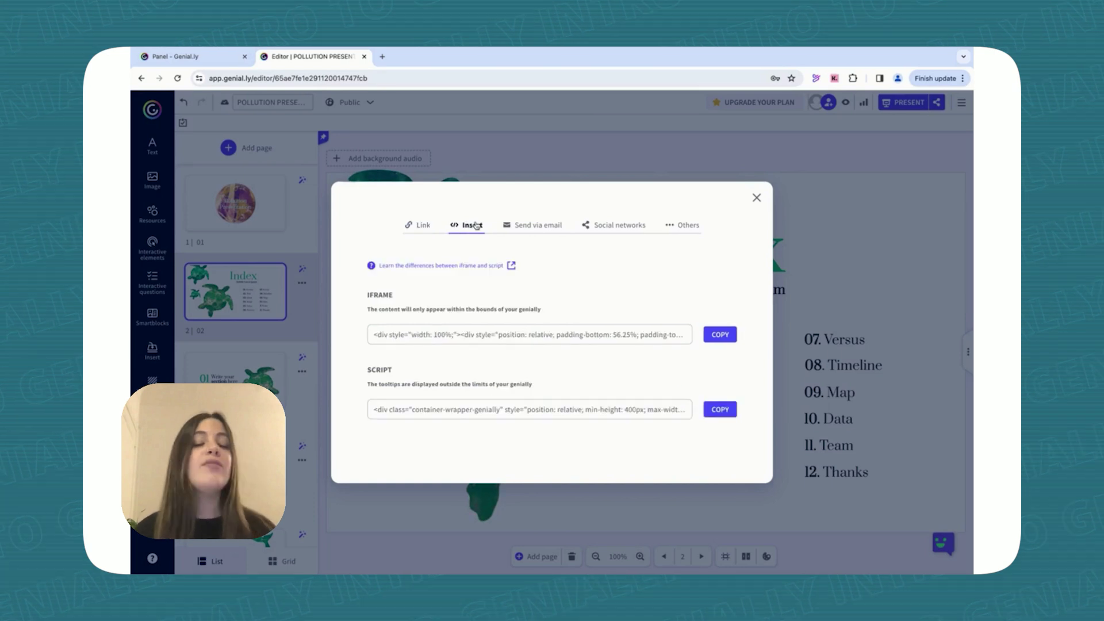
click(540, 229)
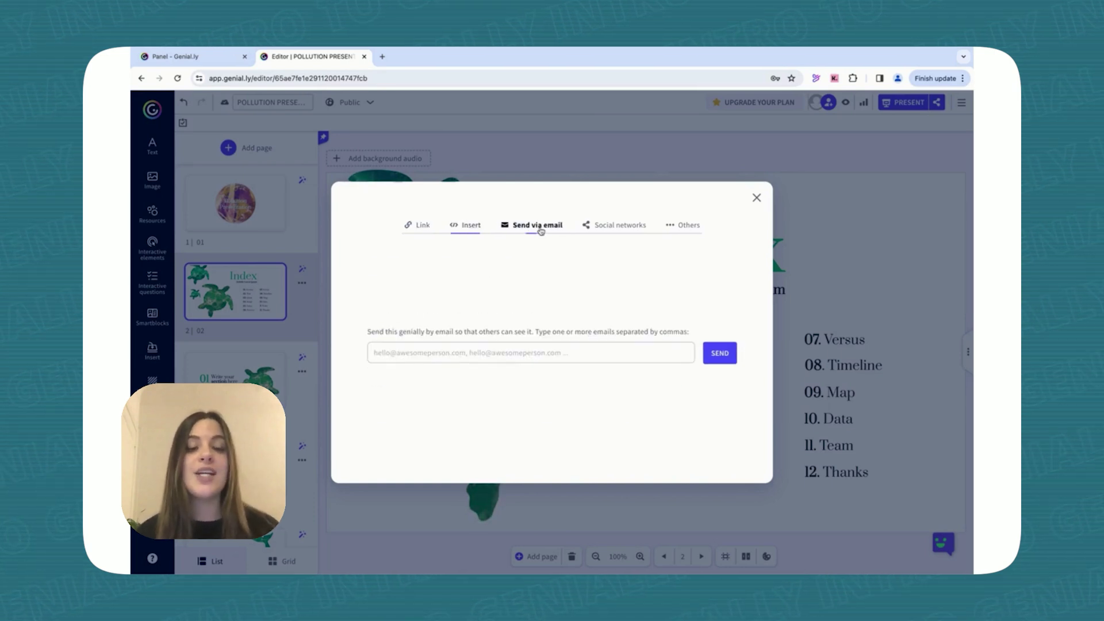
click(675, 229)
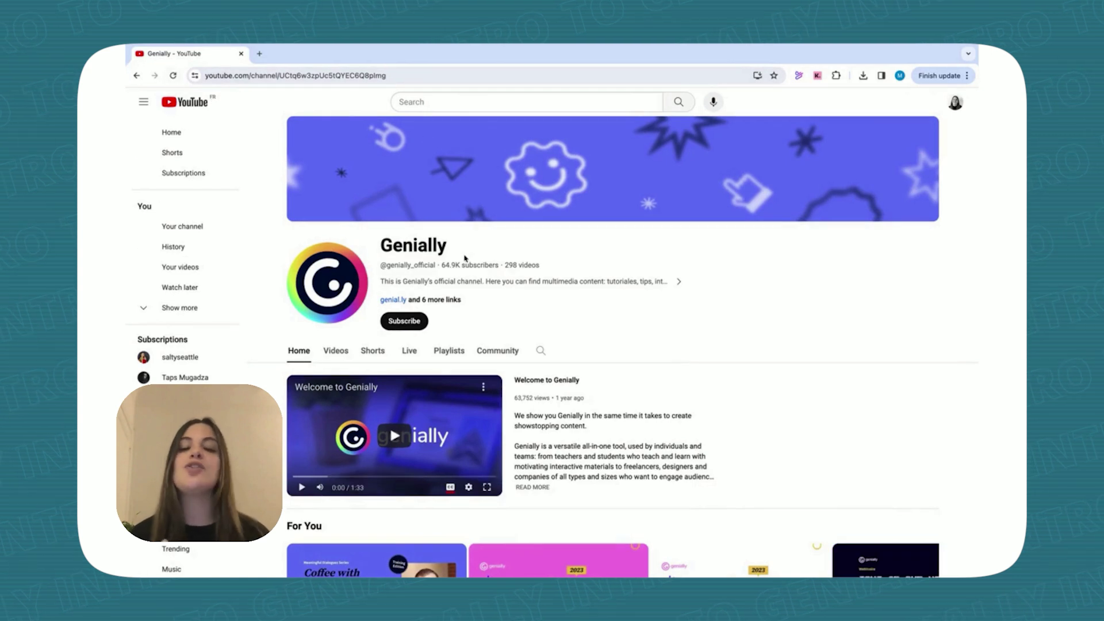
- Page through the For You and Videos rows on Genially's YouTube channel Home tab
drag(449, 251, 391, 246)
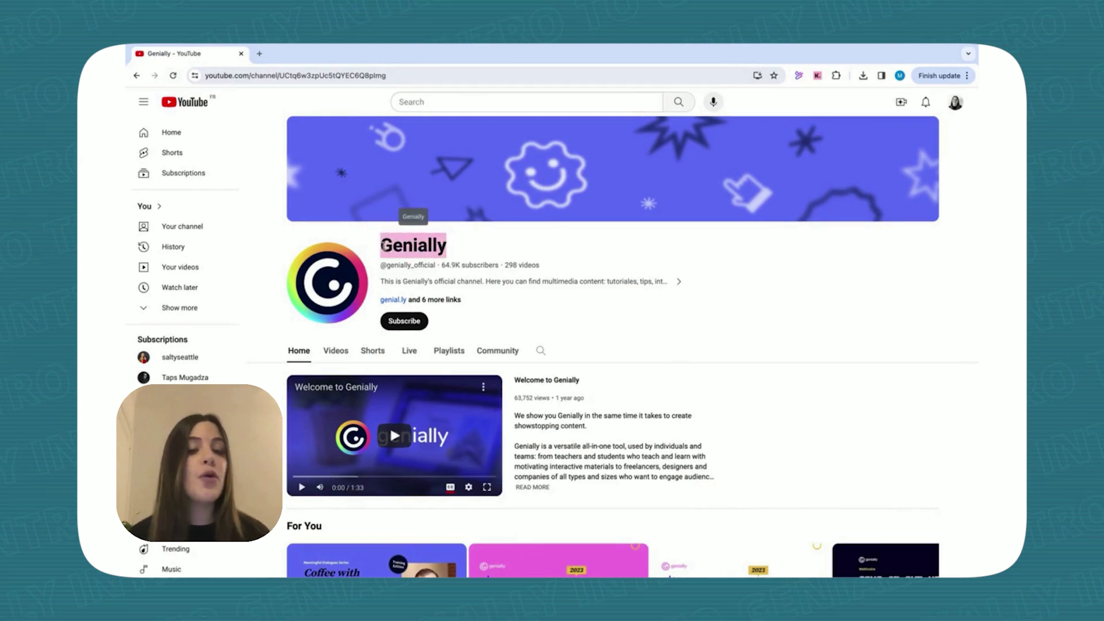
scroll(595, 251, down, 5)
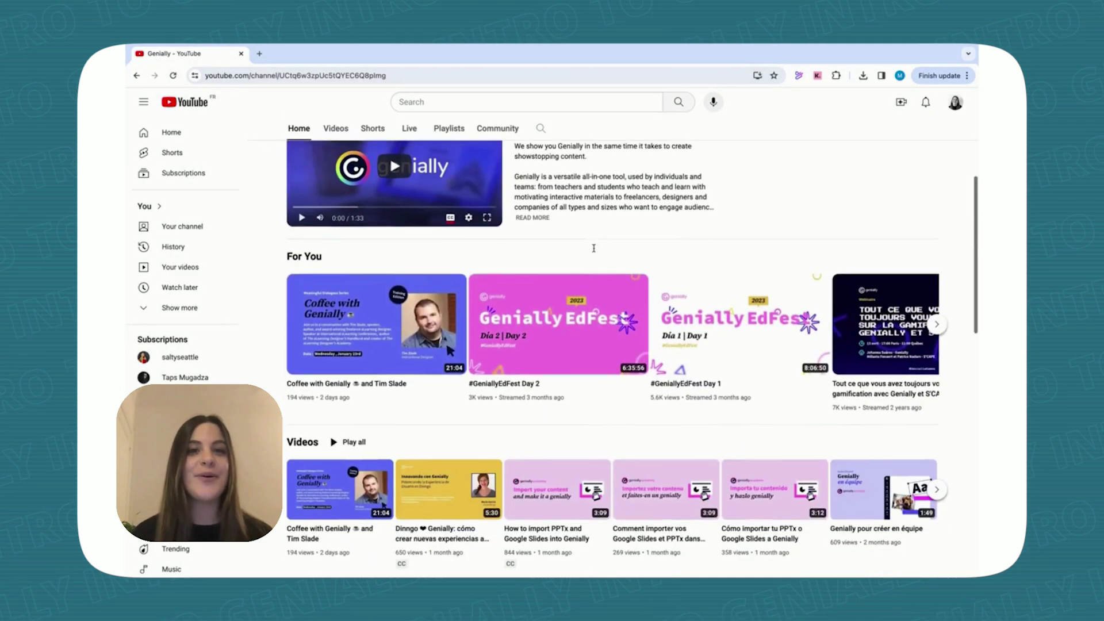
click(939, 303)
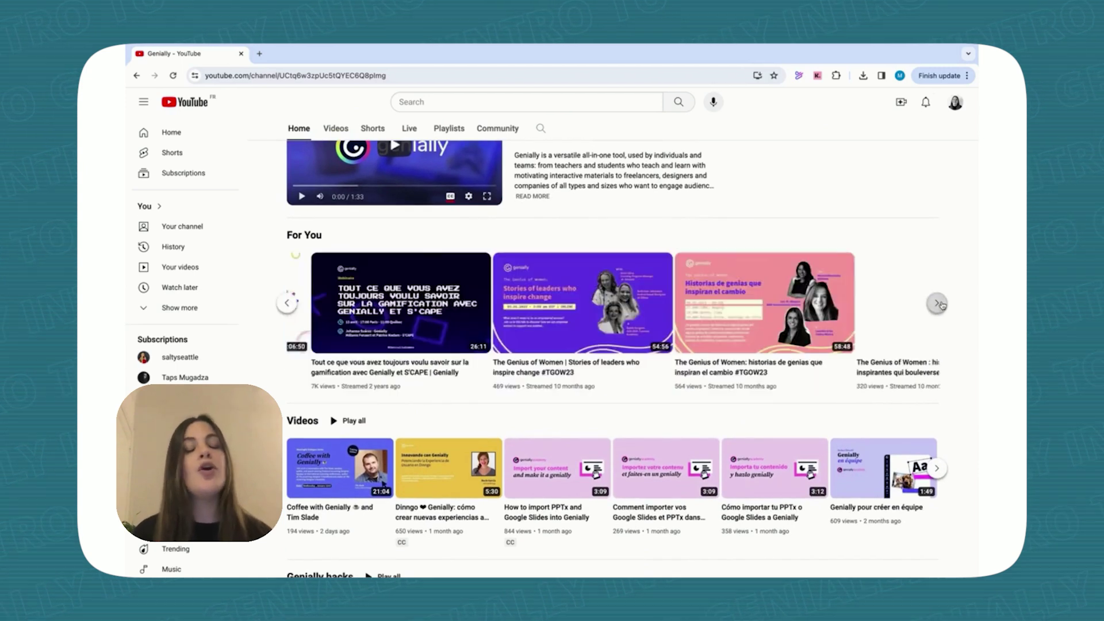
click(939, 303)
scroll(941, 452, down, 2)
scroll(941, 451, down, 1)
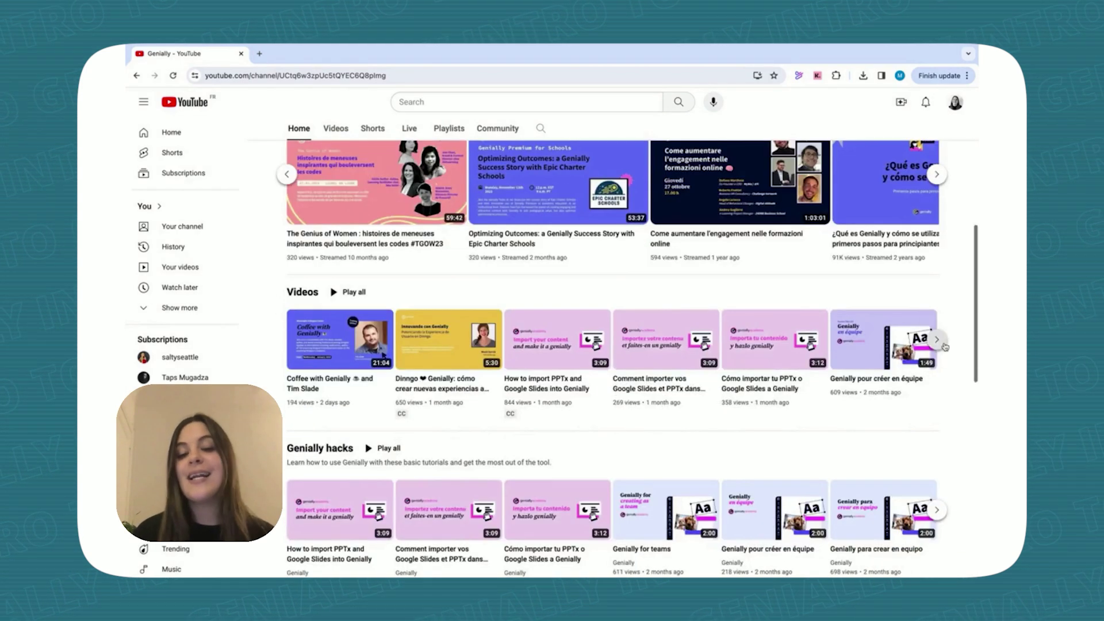
click(938, 341)
scroll(942, 342, down, 8)
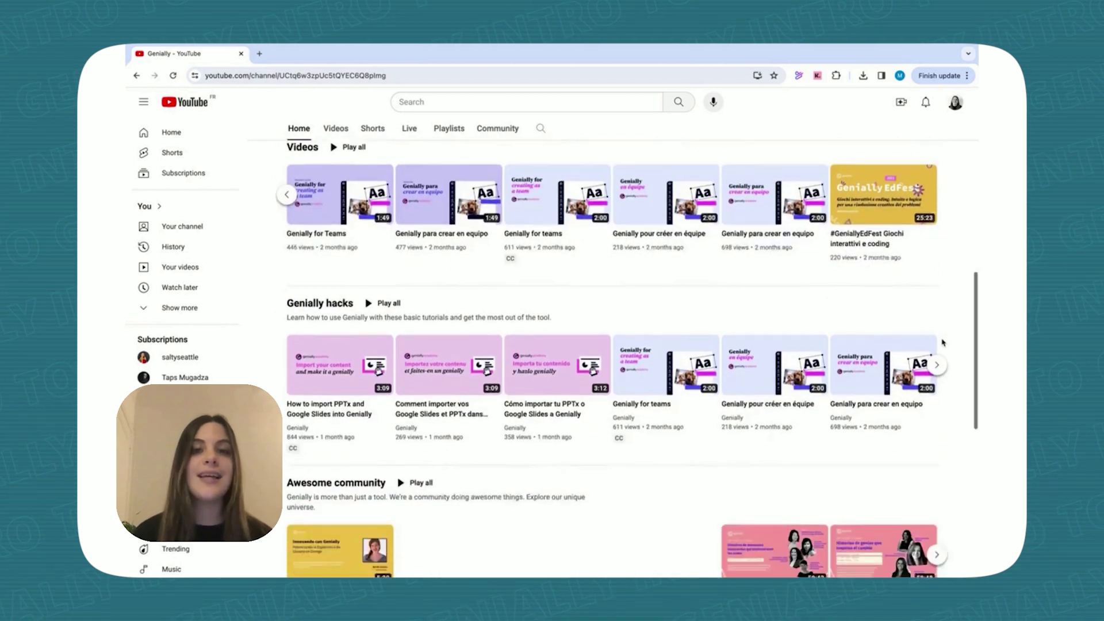
scroll(942, 343, down, 3)
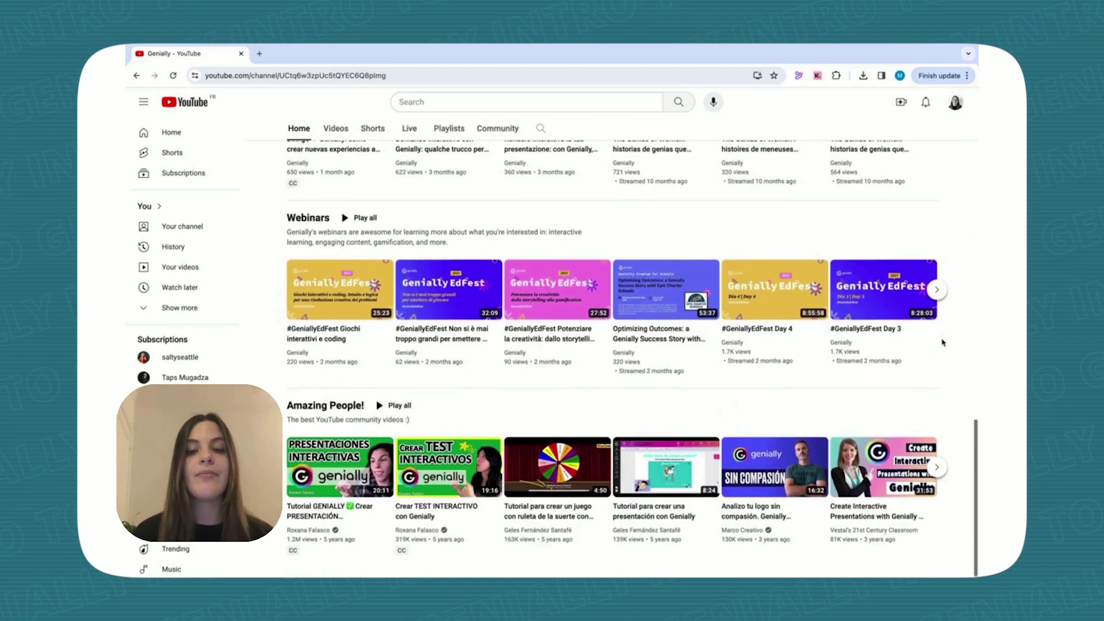